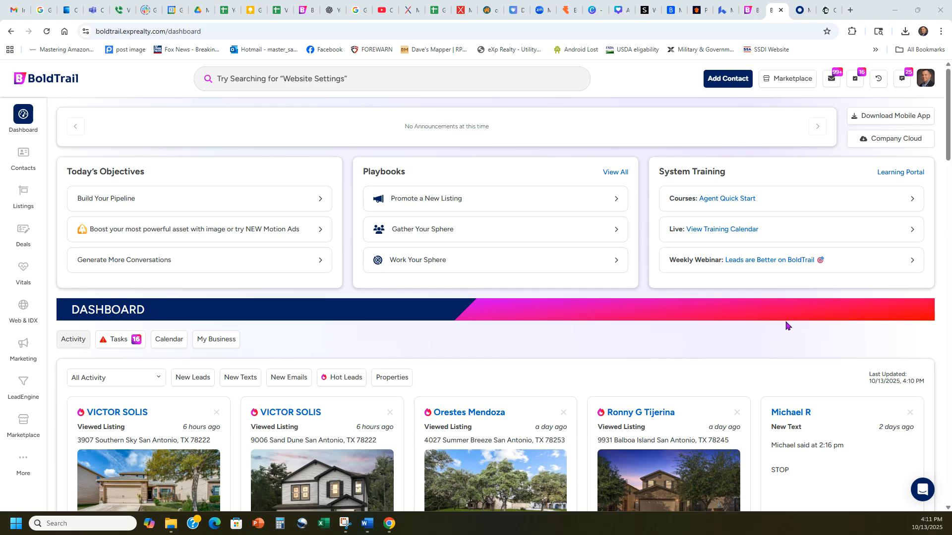
Open the agent's public eXp Realty website from the account profile and bring up the home valuation form on its Sell page
left_click(907, 429)
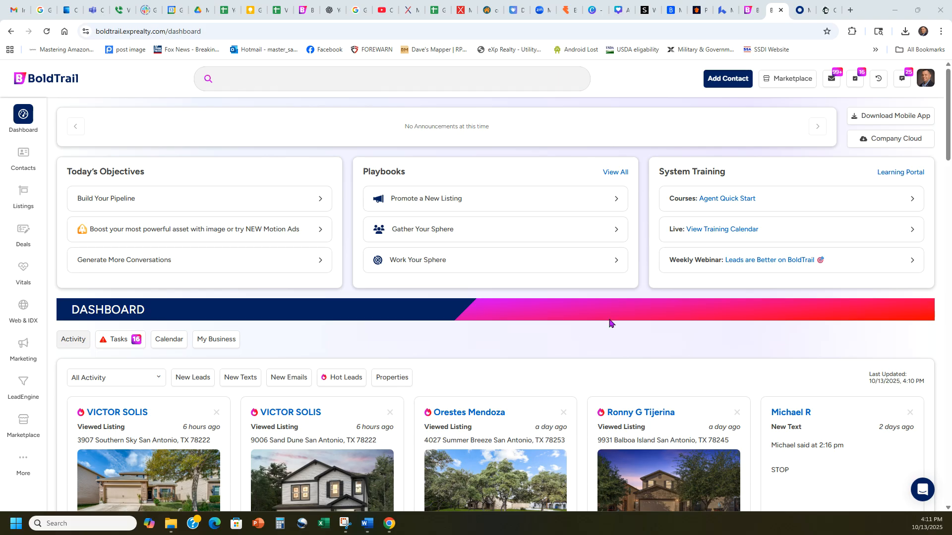
left_click(924, 81)
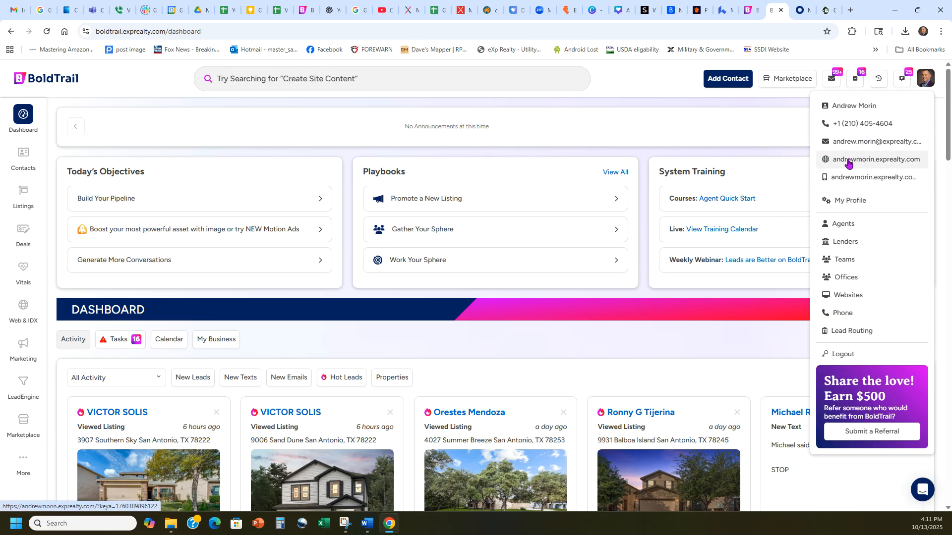
left_click(851, 161)
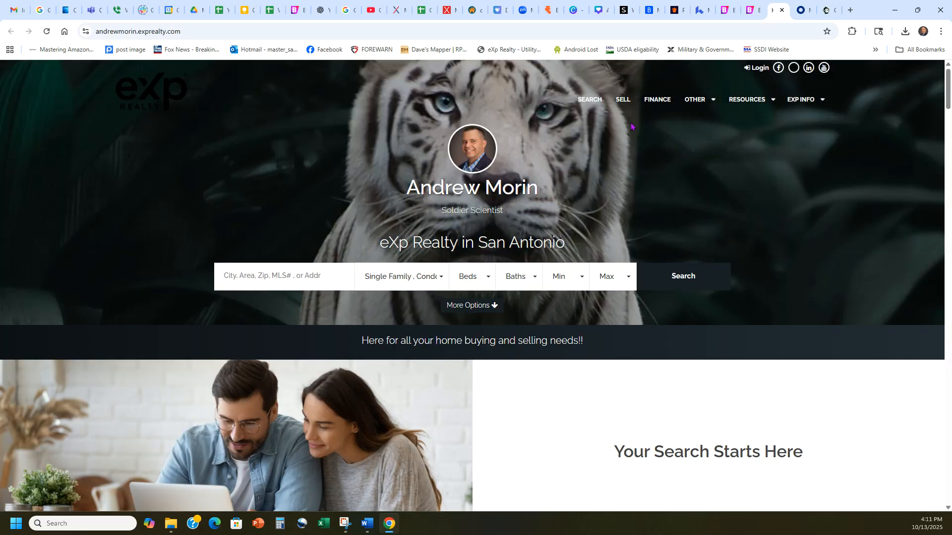
left_click(622, 100)
left_click(915, 242)
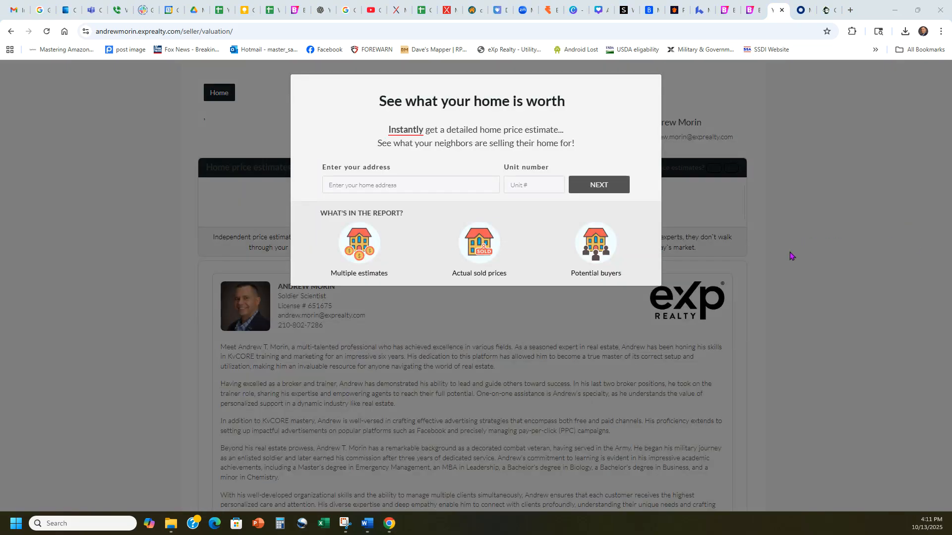
left_click_drag(369, 112, 587, 106)
left_click(554, 125)
left_click(424, 187)
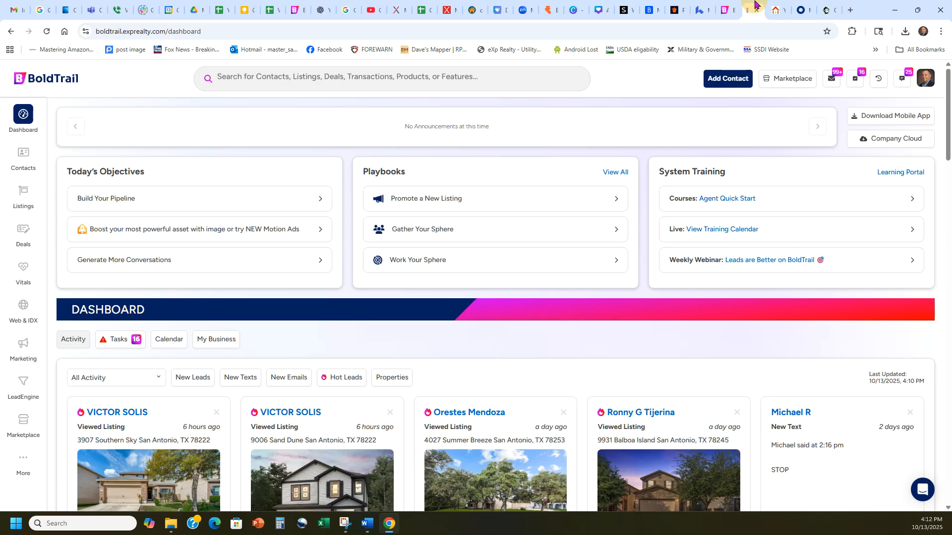
Close the duplicate BoldTrail dashboard tab and return to the remaining dashboard
left_click(750, 9)
left_click(712, 5)
left_click(727, 6)
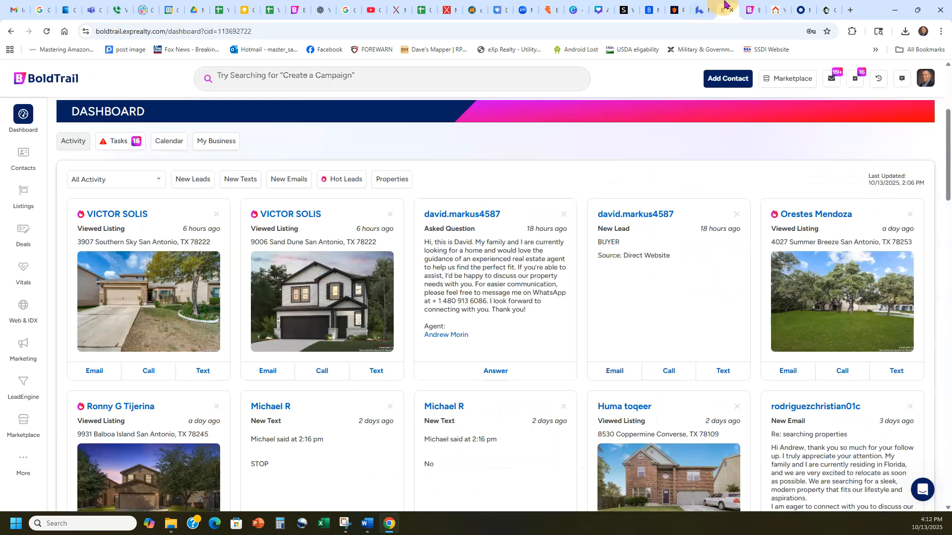
left_click(753, 12)
left_click(757, 10)
left_click(726, 8)
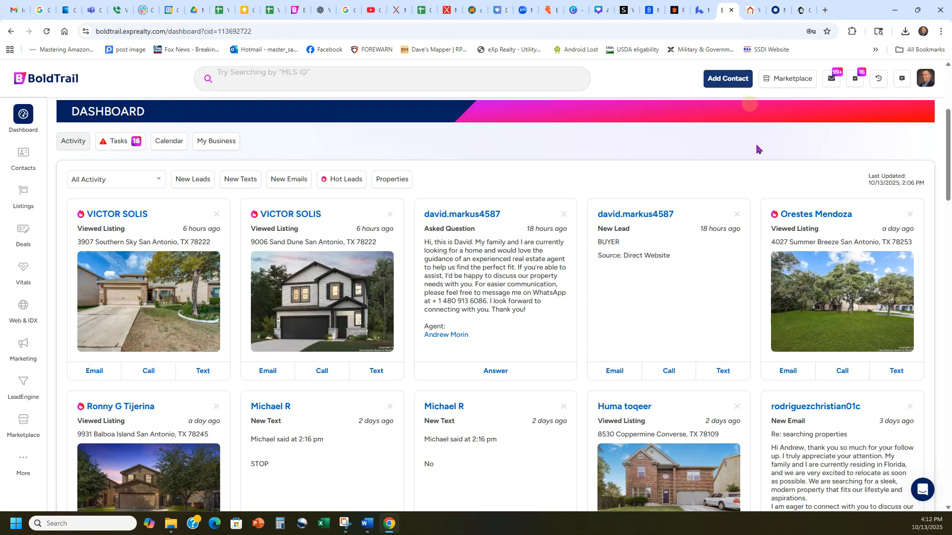
left_click(774, 10)
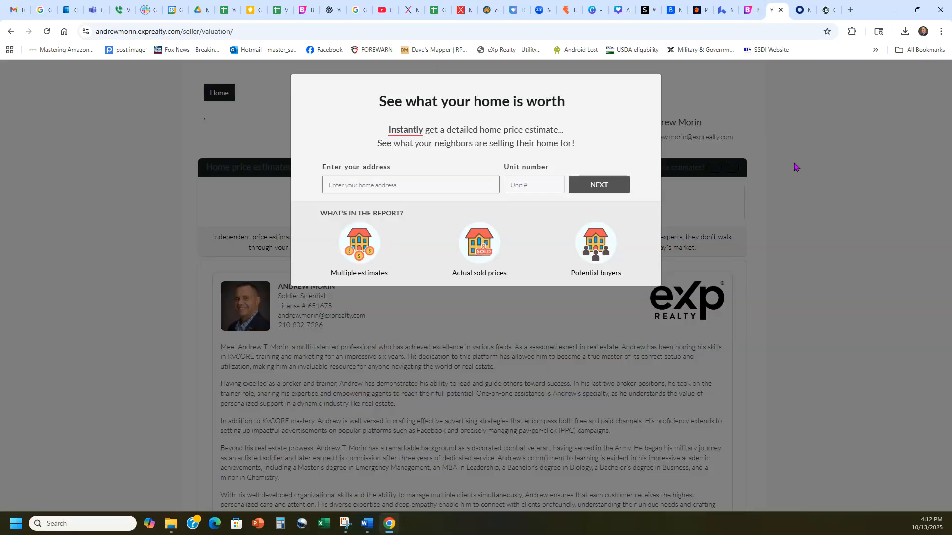
left_click(749, 5)
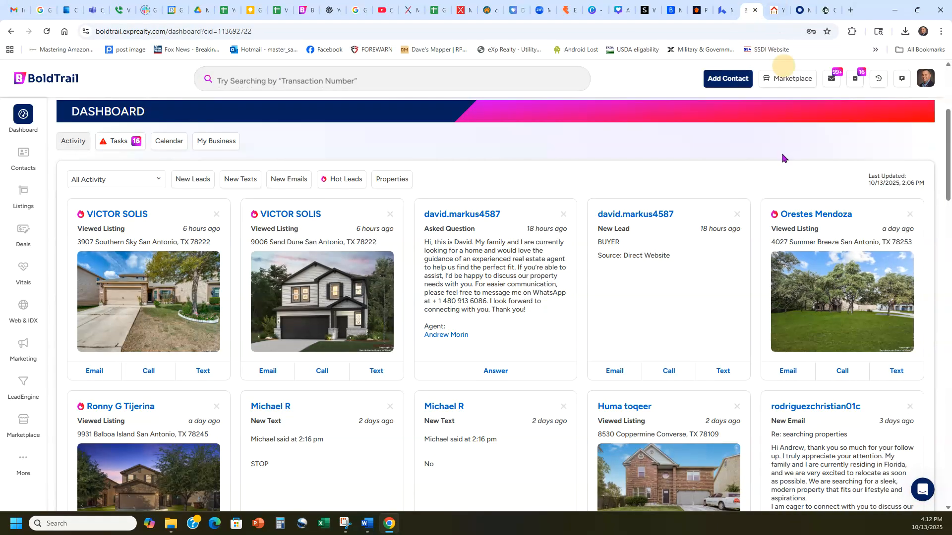
Open the Web & IDX website settings and search the page for "valuation" to locate the Require Lead Capture setting
scroll(742, 189, "up", 4)
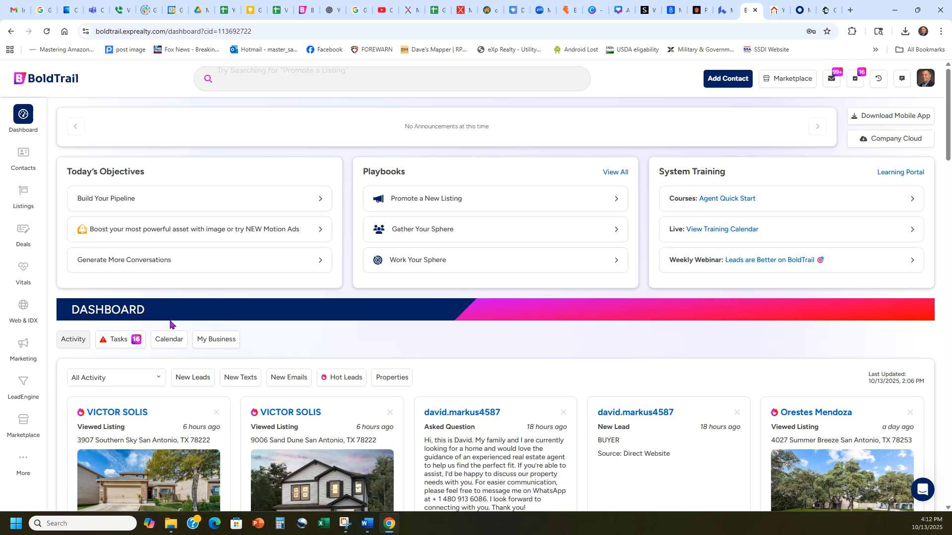
left_click(23, 304)
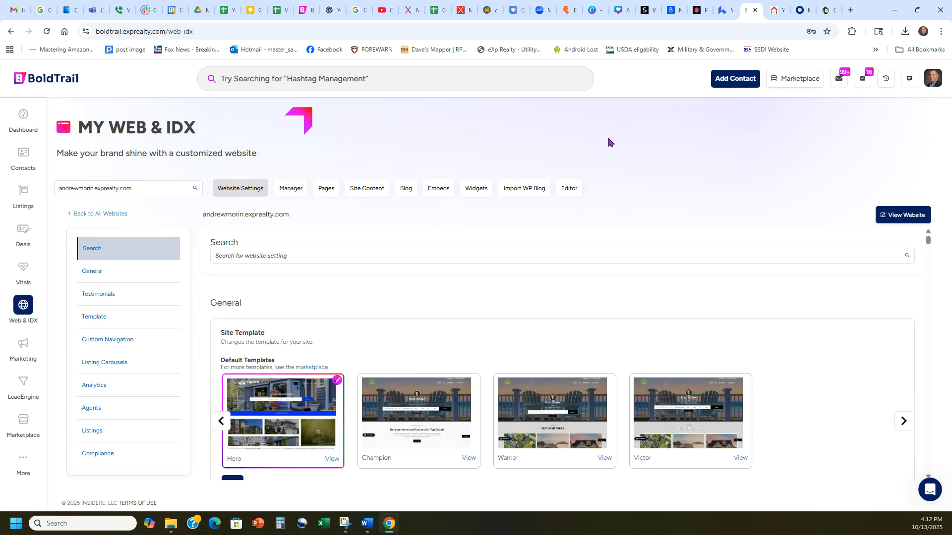
key("ctrl+f")
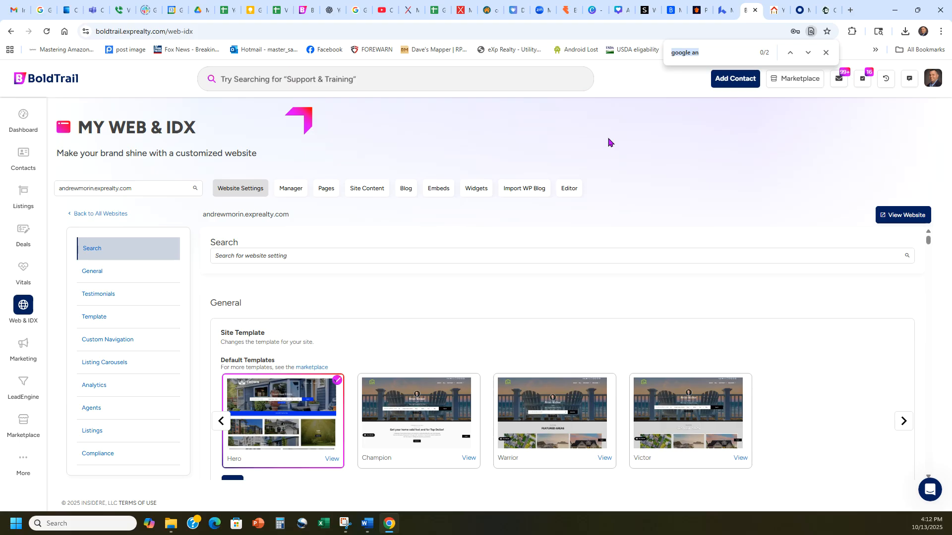
type("valuation")
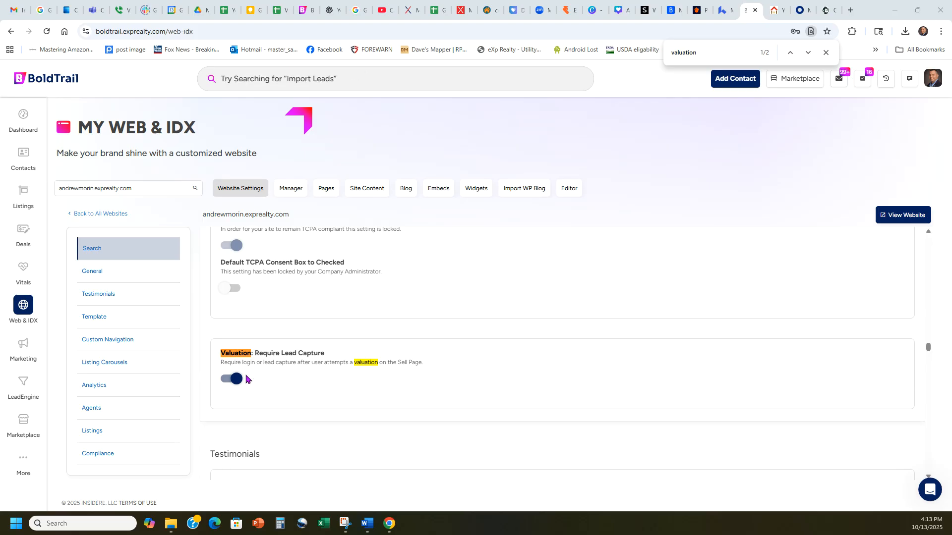
Copy the seller valuation page's address and paste it as the URL content in the QRCode Monkey generator
left_click(776, 6)
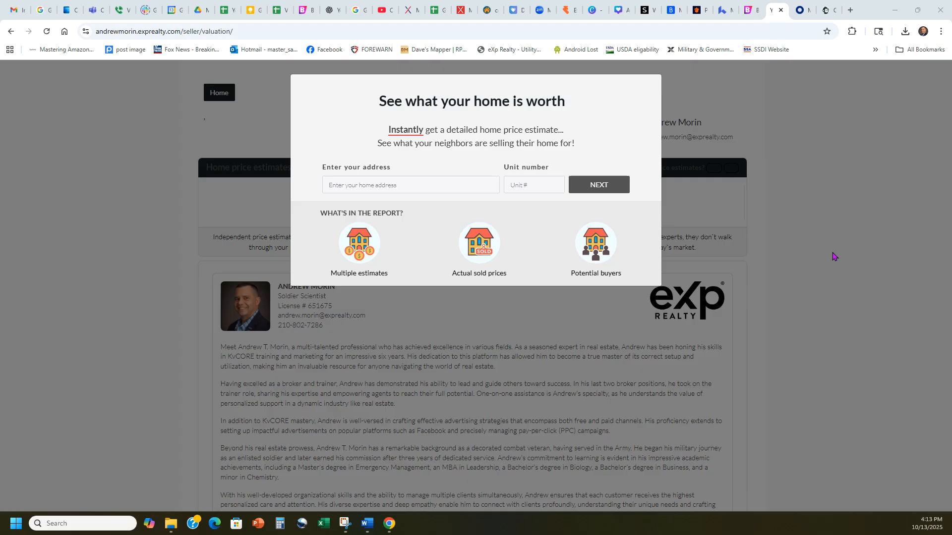
left_click(743, 31)
key("ctrl+c")
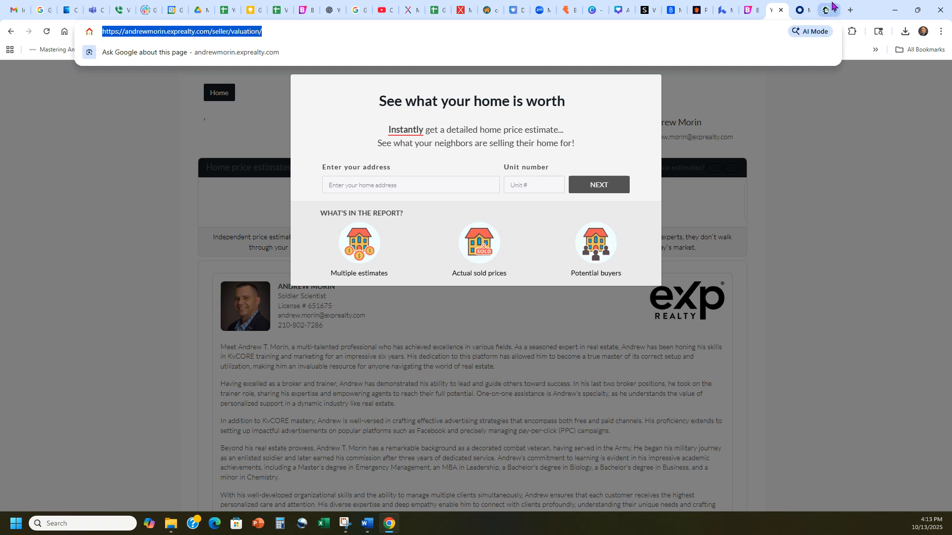
left_click(828, 9)
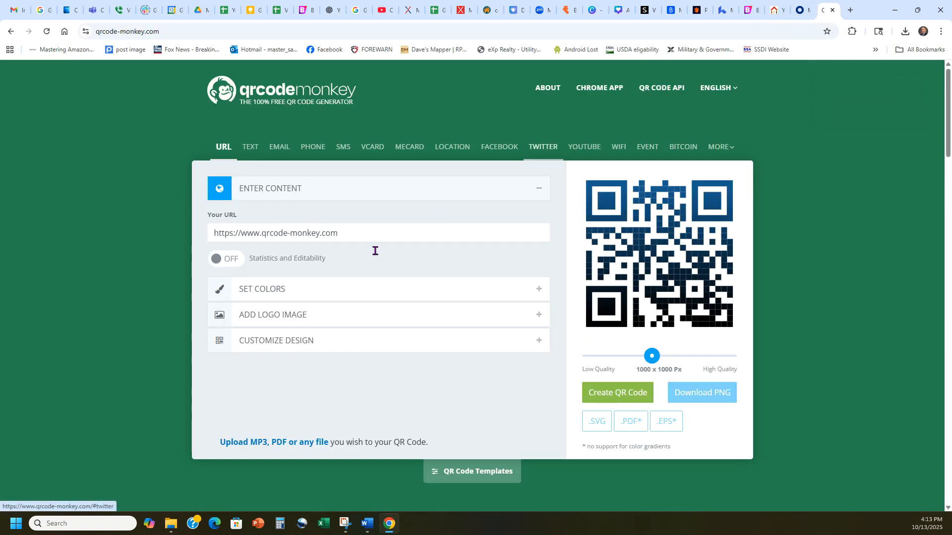
key("ctrl+a")
key("ctrl+v")
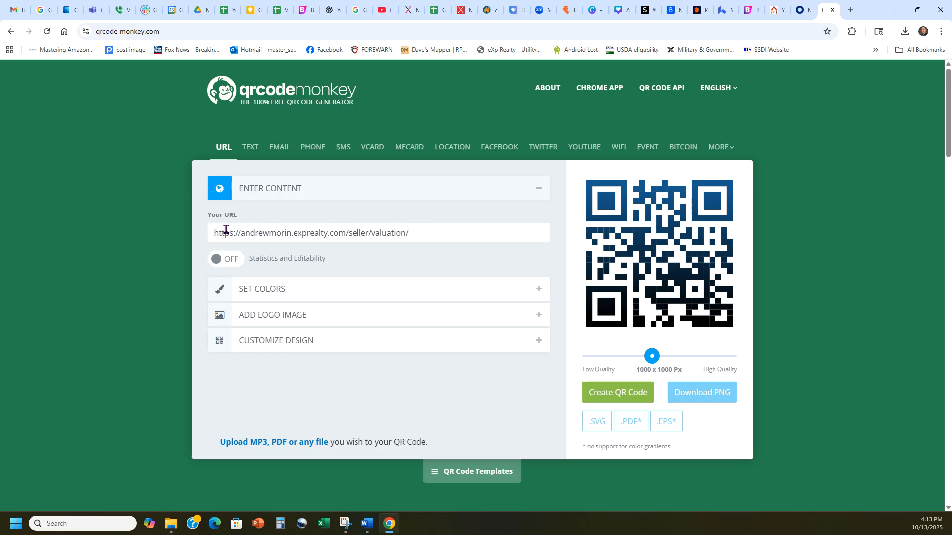
Generate the QR code for the valuation page's URL, then check the source page and return to the code
left_click_drag(207, 219, 246, 217)
left_click(247, 216)
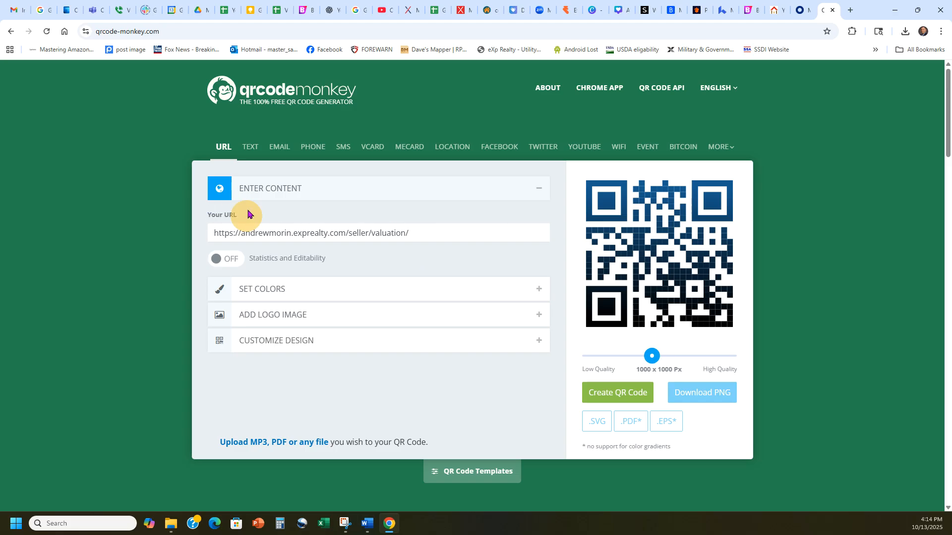
left_click(207, 34)
left_click(204, 33)
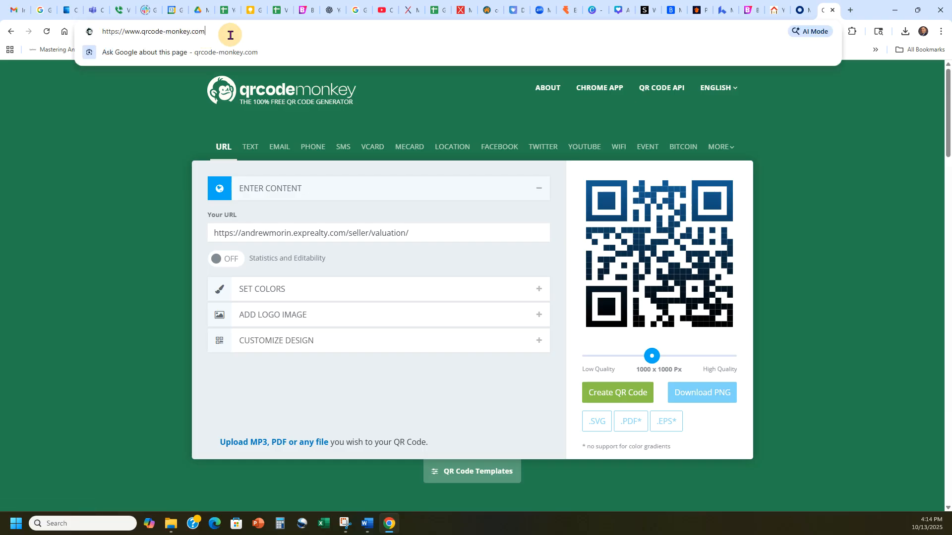
left_click(139, 149)
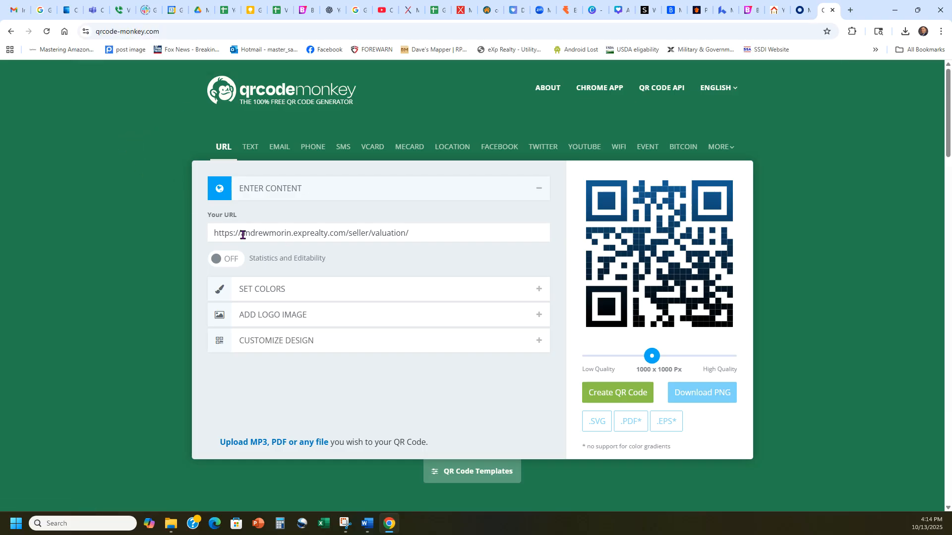
left_click(593, 393)
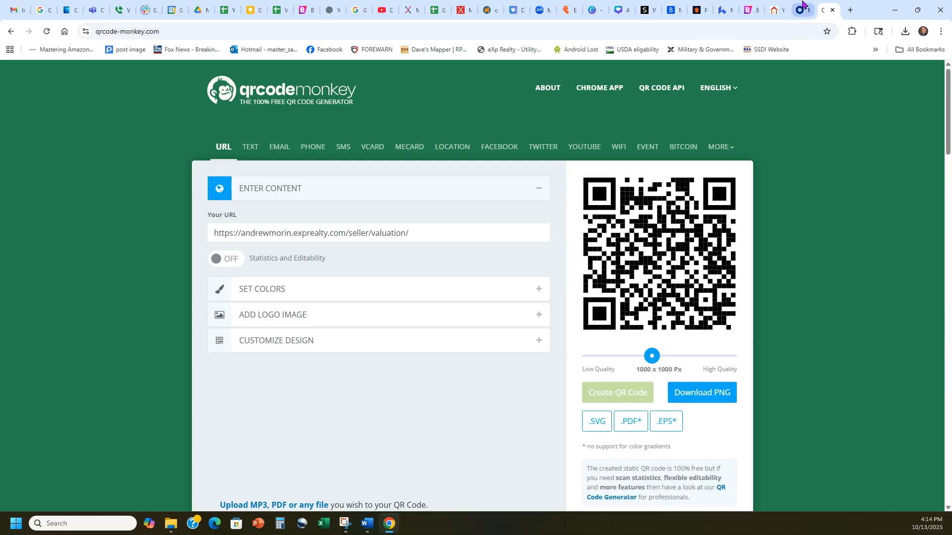
left_click(777, 6)
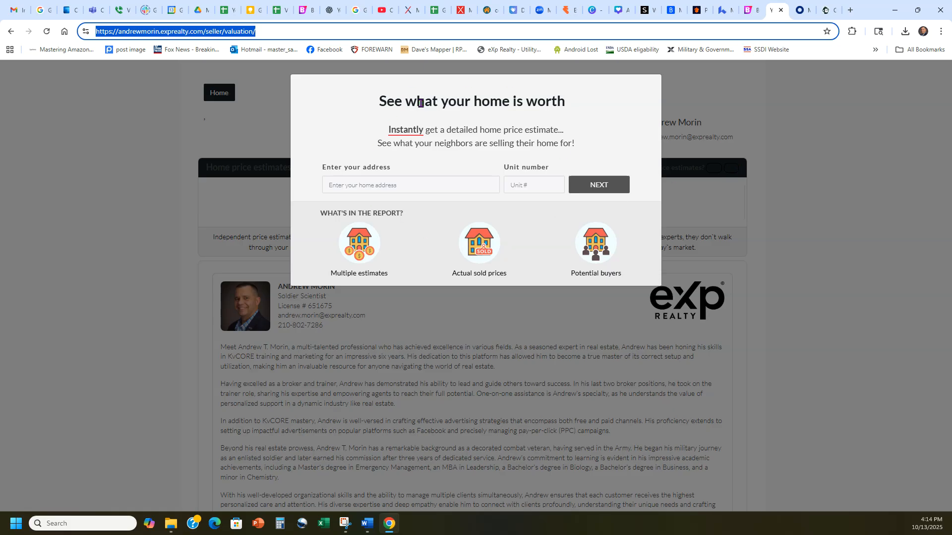
left_click(827, 9)
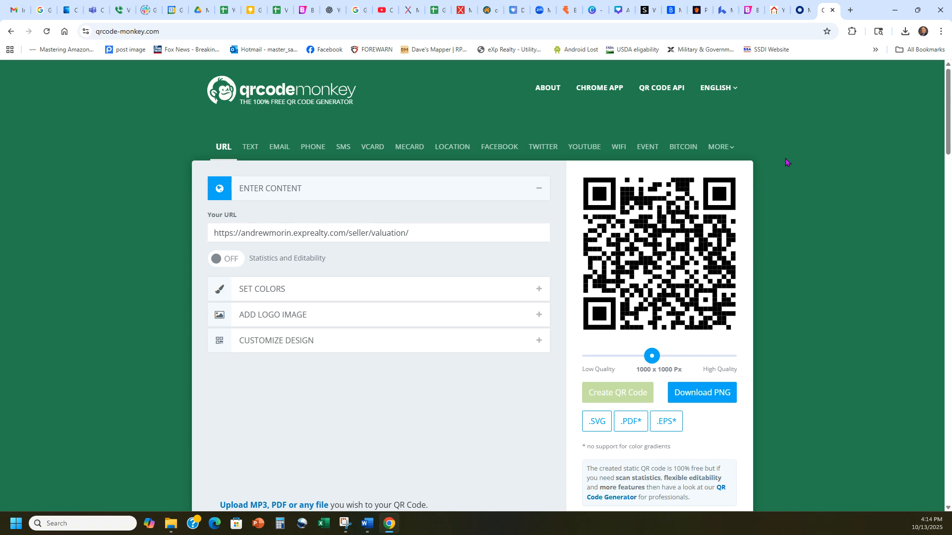
Search Google for "avery" in a new tab, go to Avery.com and open the account's saved projects
left_click(850, 10)
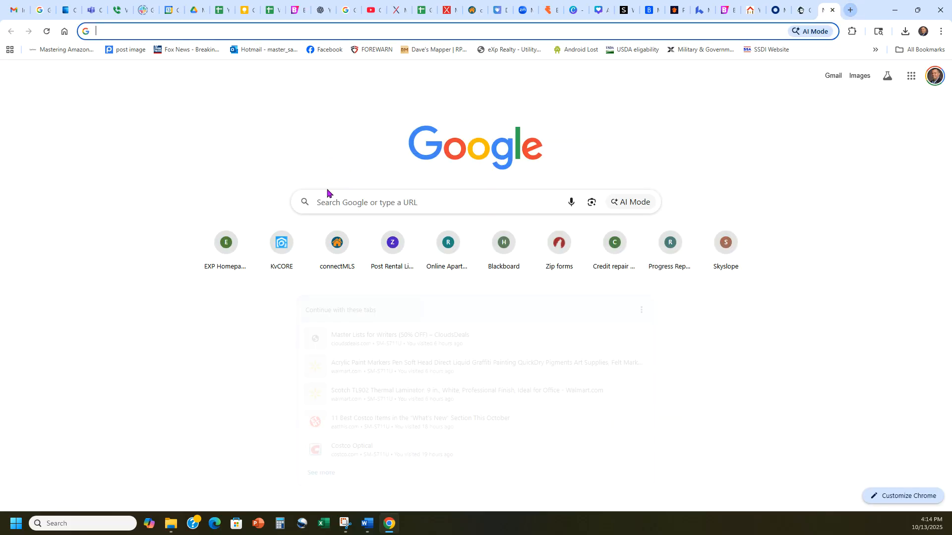
left_click(340, 203)
type("avery")
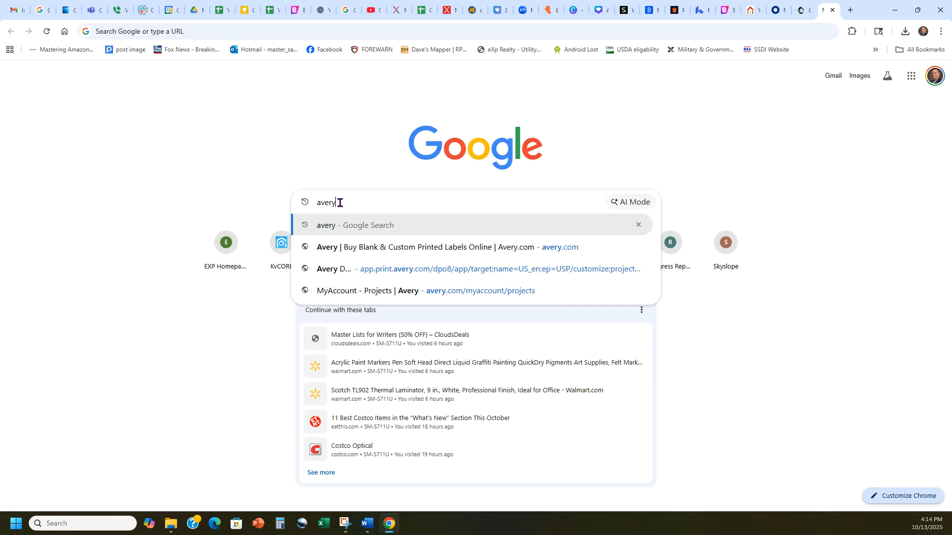
left_click(300, 234)
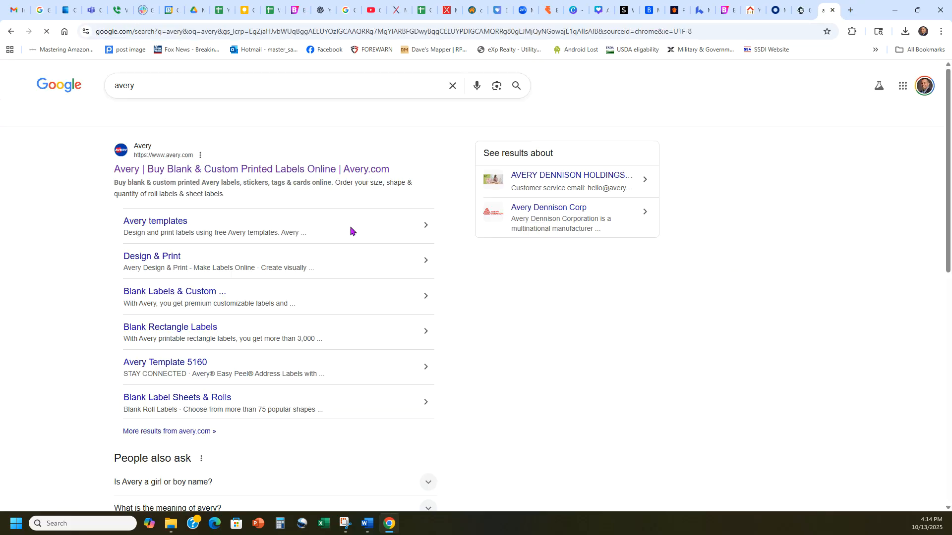
left_click(241, 171)
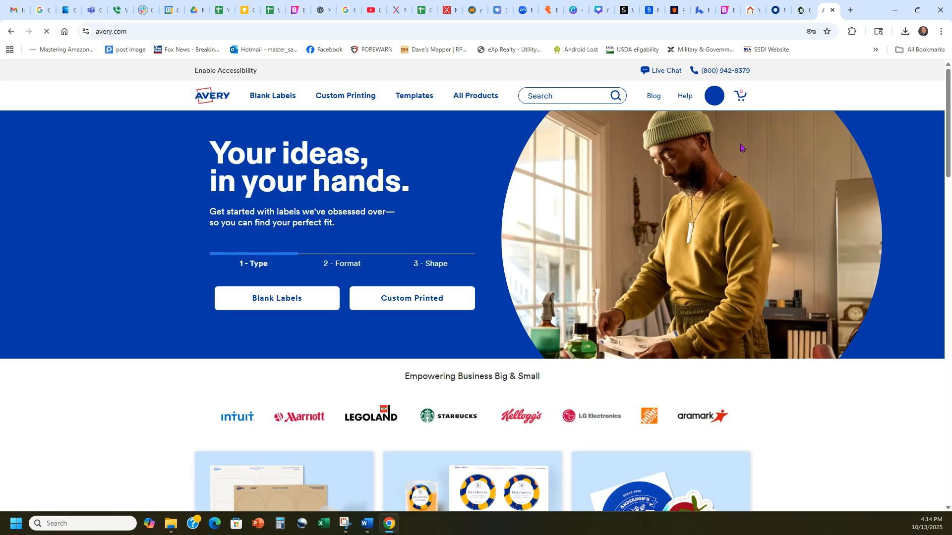
left_click(714, 96)
left_click(614, 160)
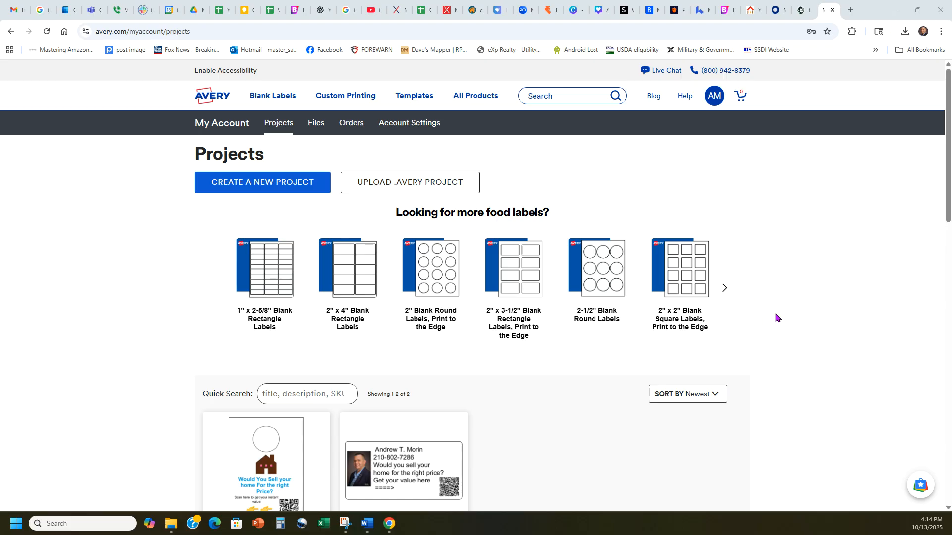
Dismiss the discount offer and open the "seller instant value door hangers" project using its most recent unsaved draft
scroll(787, 312, "down", 1)
scroll(787, 312, "down", 4)
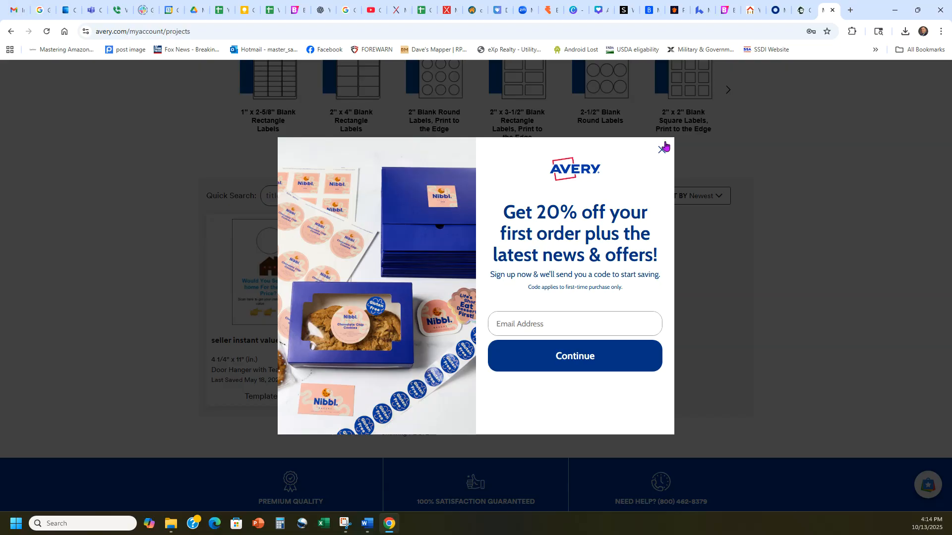
left_click(661, 149)
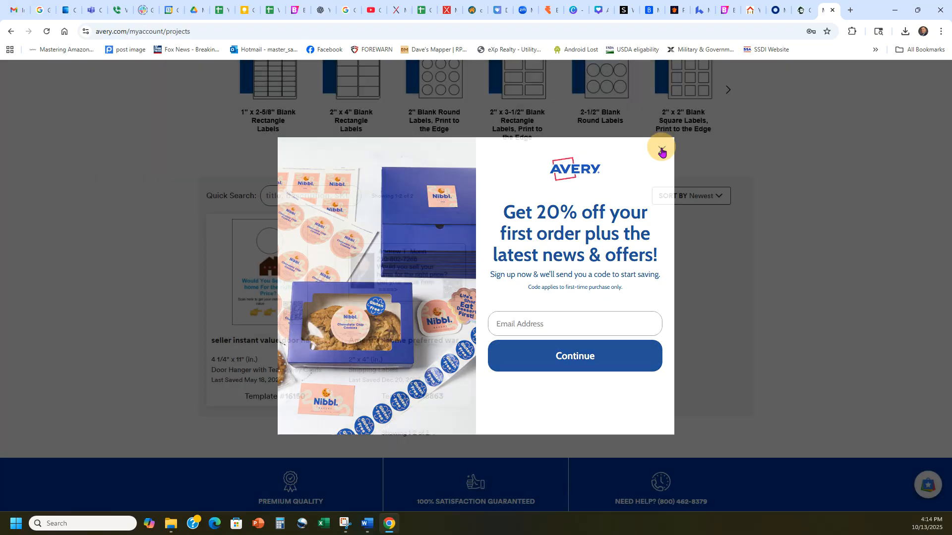
left_click(279, 289)
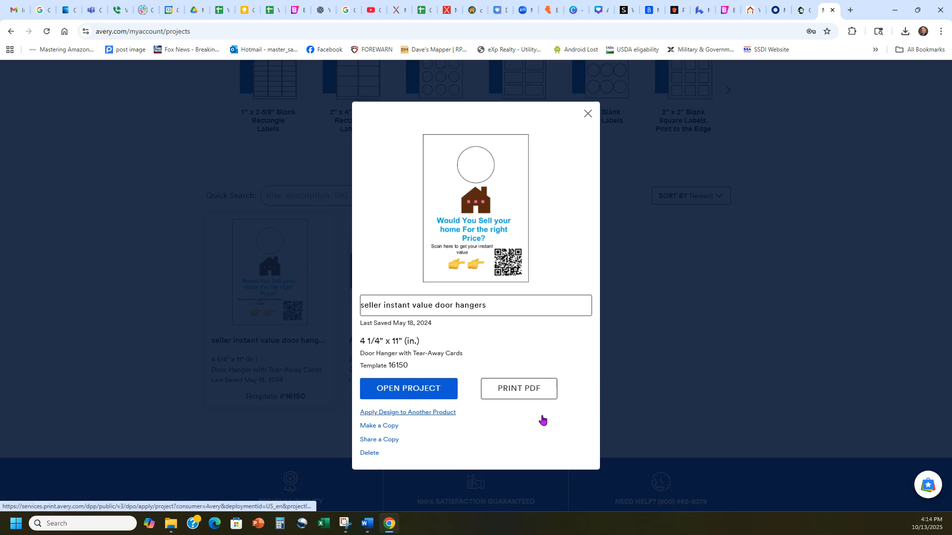
left_click(431, 388)
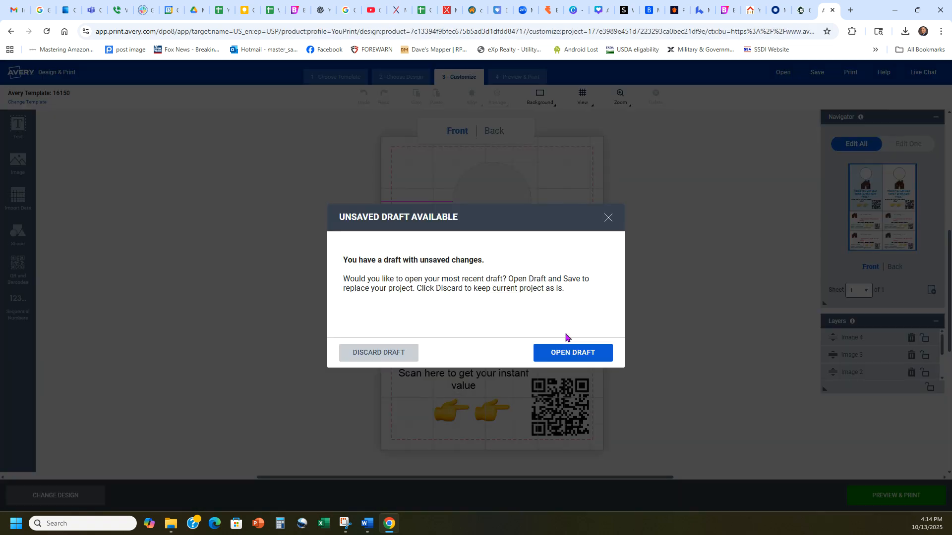
left_click(554, 351)
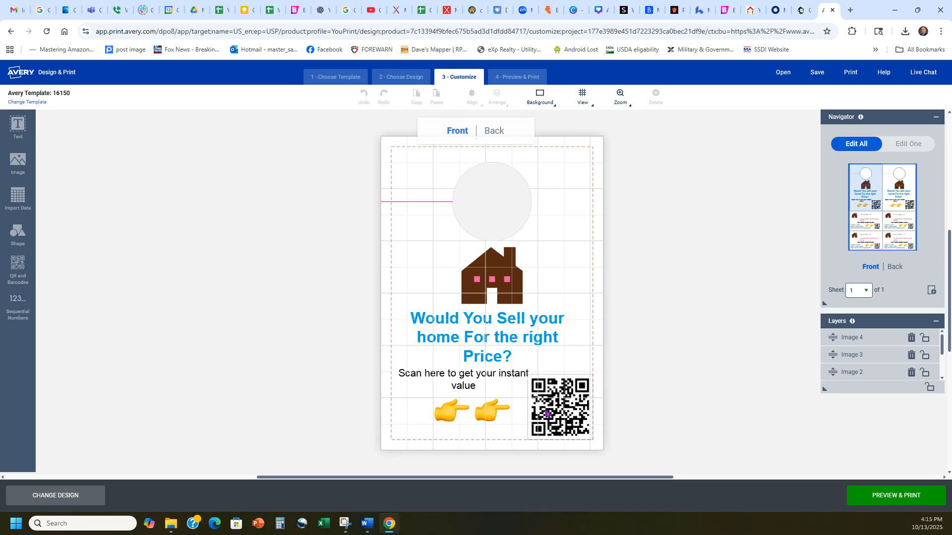
Review the generated QR code in QRCode Monkey and the seller valuation page it links to
left_click(798, 10)
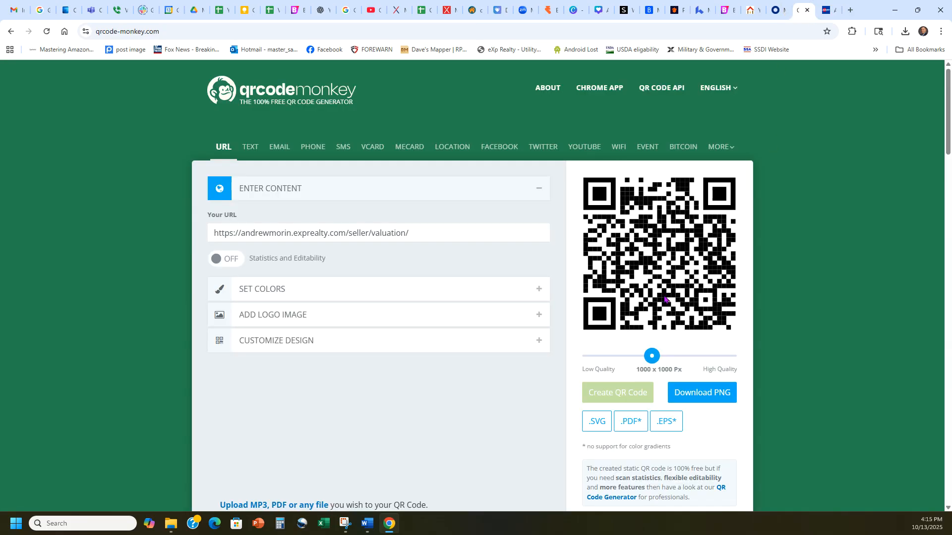
left_click(750, 6)
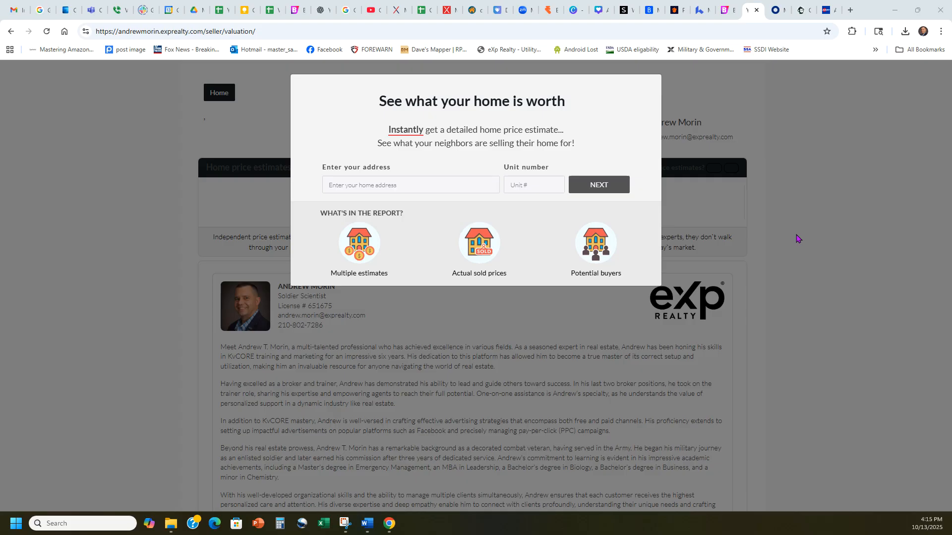
Return to the Avery door hanger project and review its front, both tear-away cards below it and the back side
left_click(828, 10)
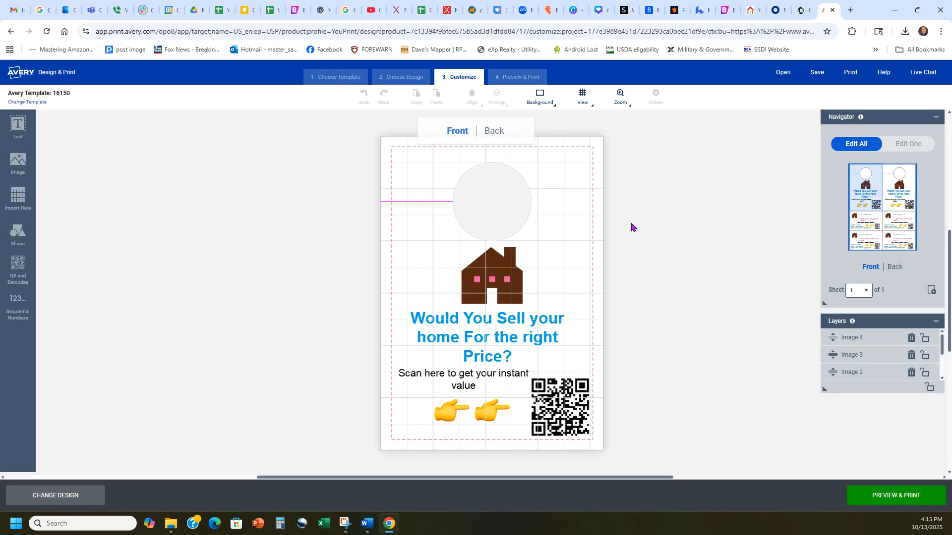
left_click(865, 219)
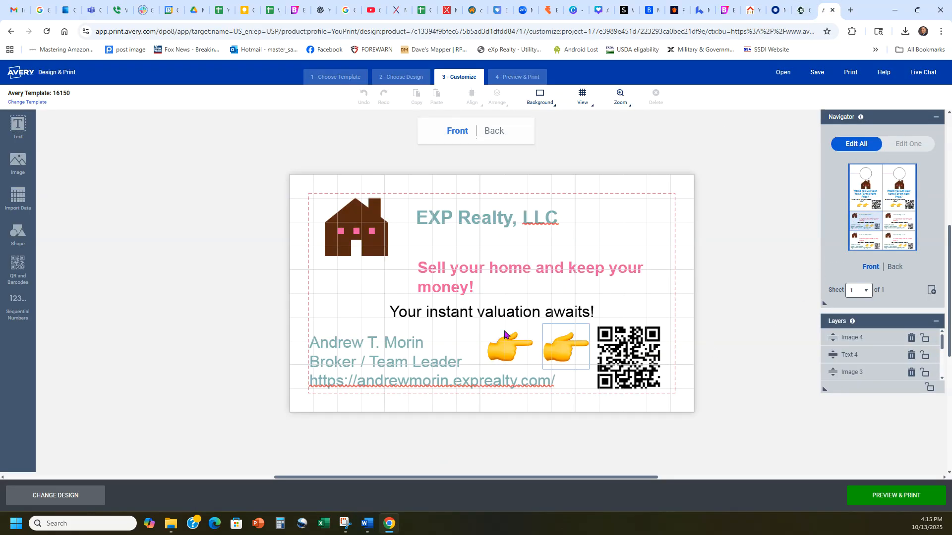
left_click(862, 243)
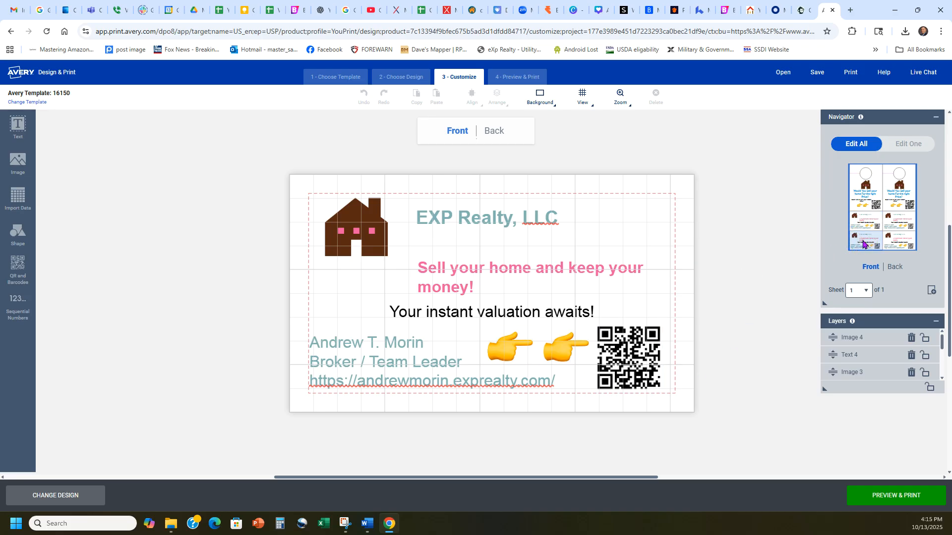
left_click(864, 197)
left_click(495, 133)
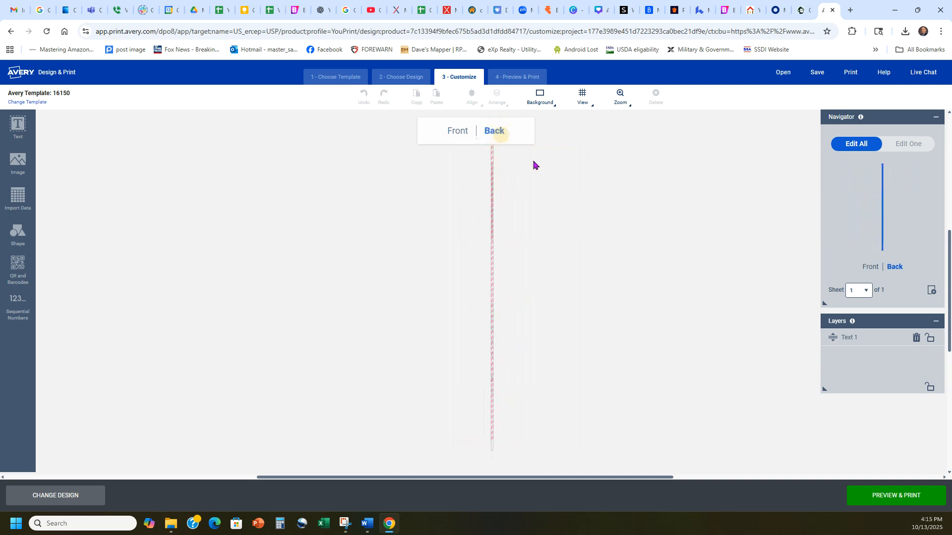
left_click(457, 132)
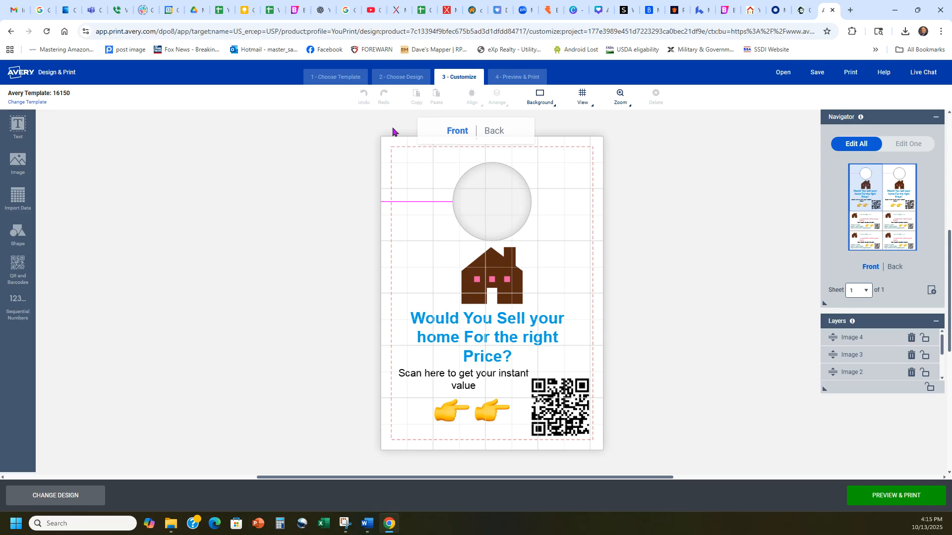
Search Google Drive for "copy of cap" and open the "Copy of Capture.JPG" image from the Title class training folder
left_click(195, 5)
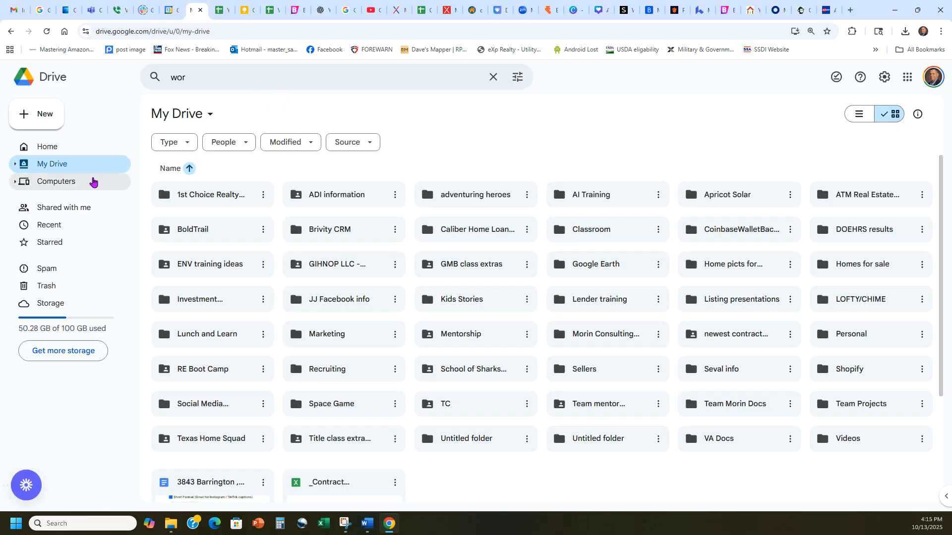
left_click(249, 79)
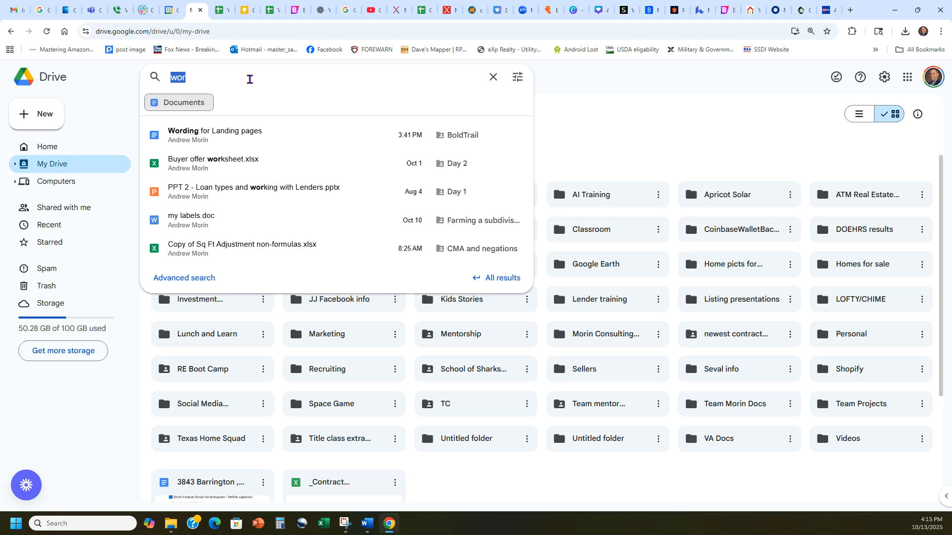
type("copy of ca")
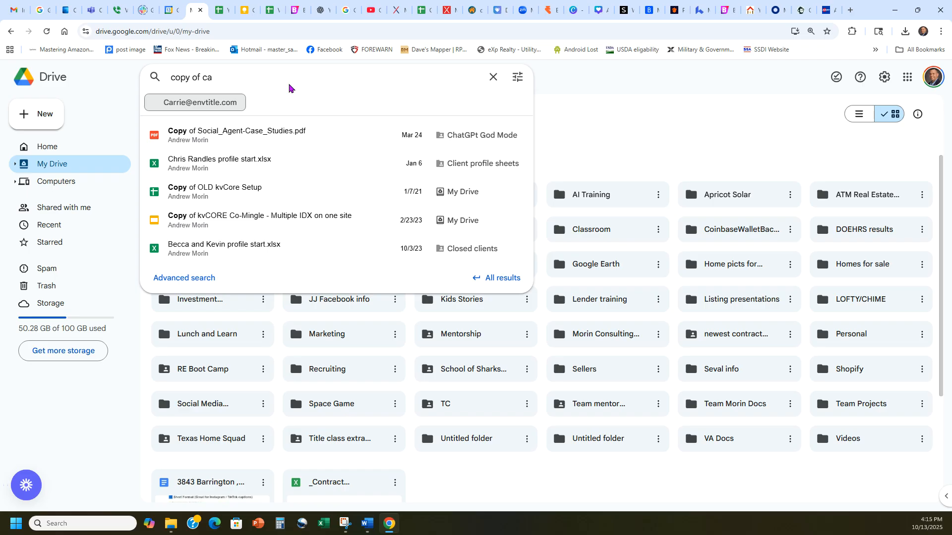
type("p")
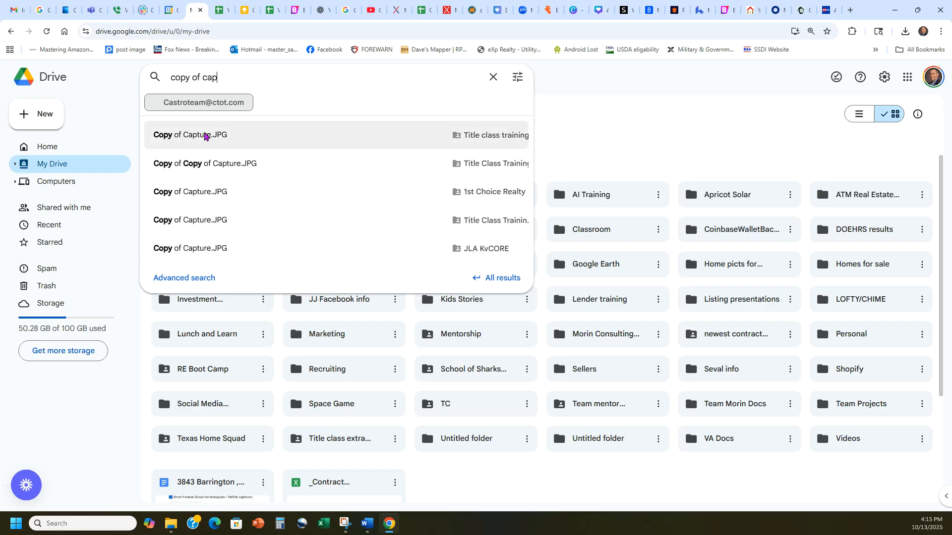
left_click(196, 133)
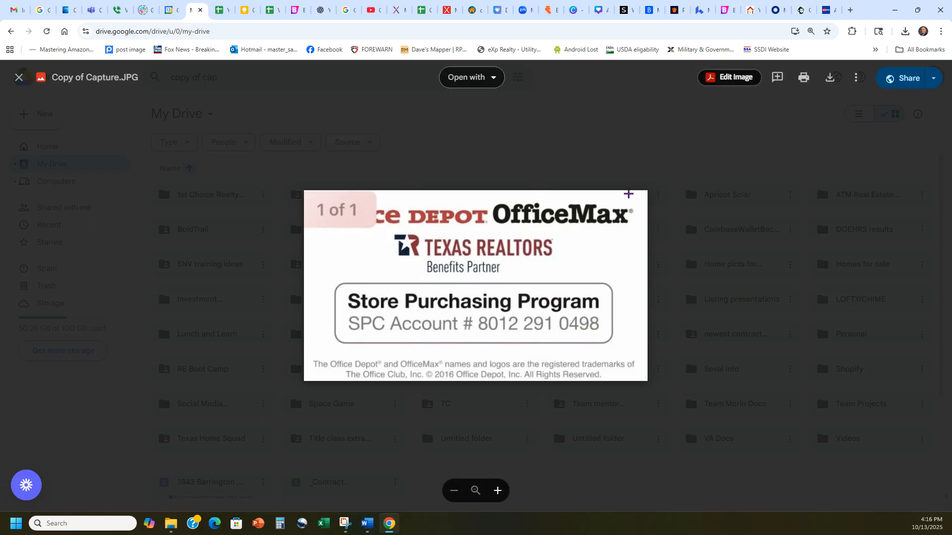
Return to Avery, go back to the saved projects and open the "Americas home preferred" shipping label project based on template 18863
left_click(827, 10)
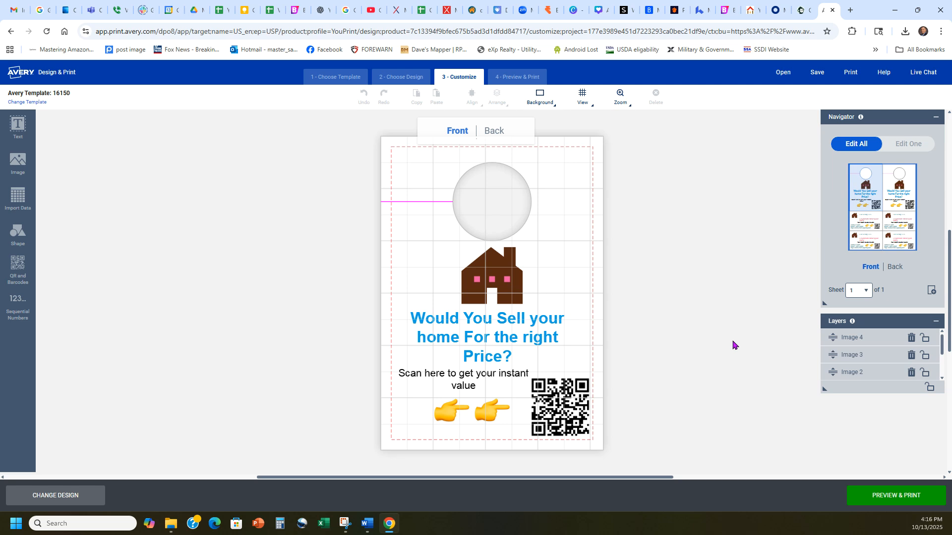
left_click(56, 100)
mouse_move(56, 97)
left_mouse_down()
mouse_move(44, 96)
mouse_move(66, 98)
mouse_move(128, 156)
left_mouse_up()
left_click(10, 31)
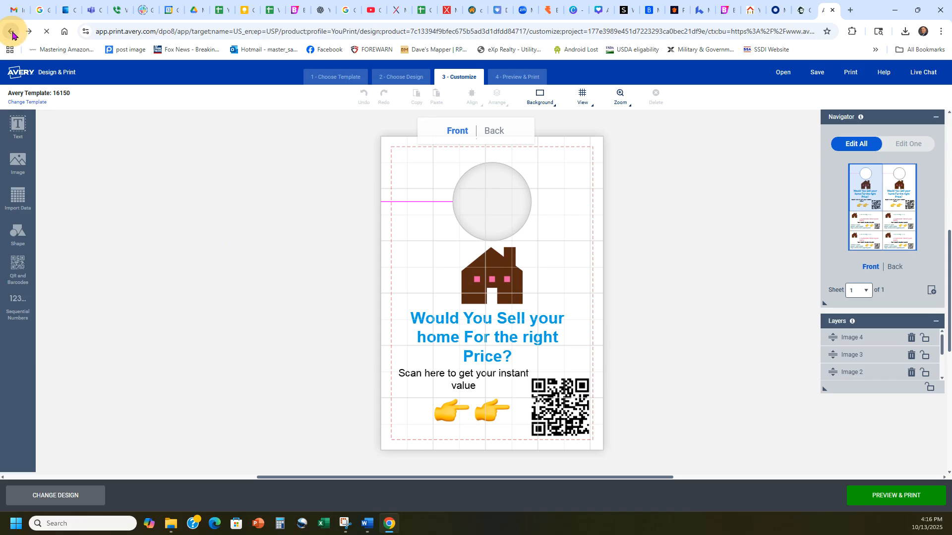
left_click(513, 98)
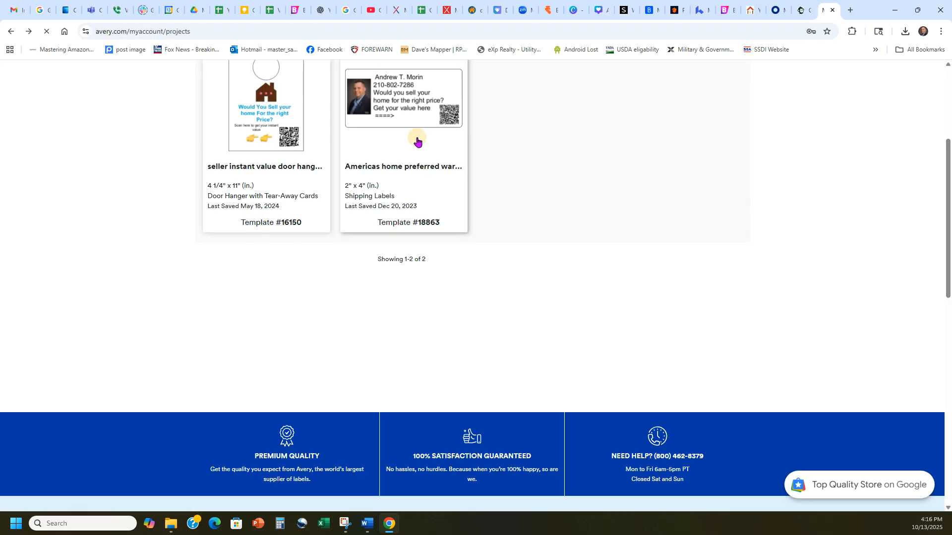
left_click(415, 142)
left_click(416, 363)
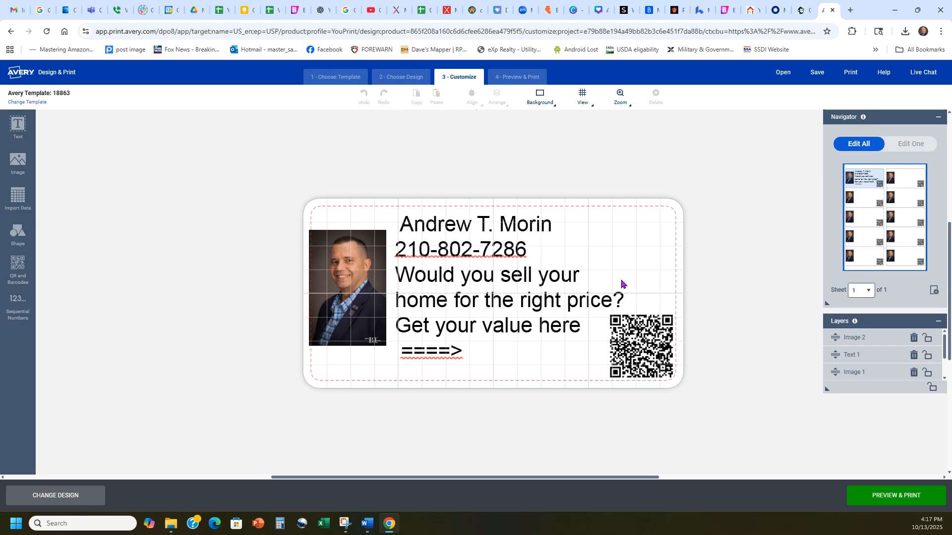
Review the QR code in QRCode Monkey, the home valuation page it links to and the Avery label that carries a code
left_click(803, 10)
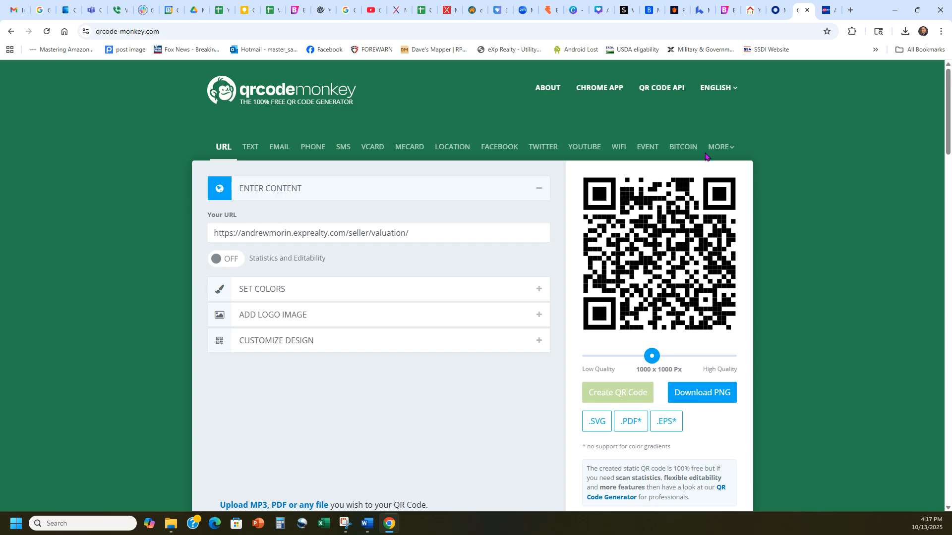
left_click(752, 10)
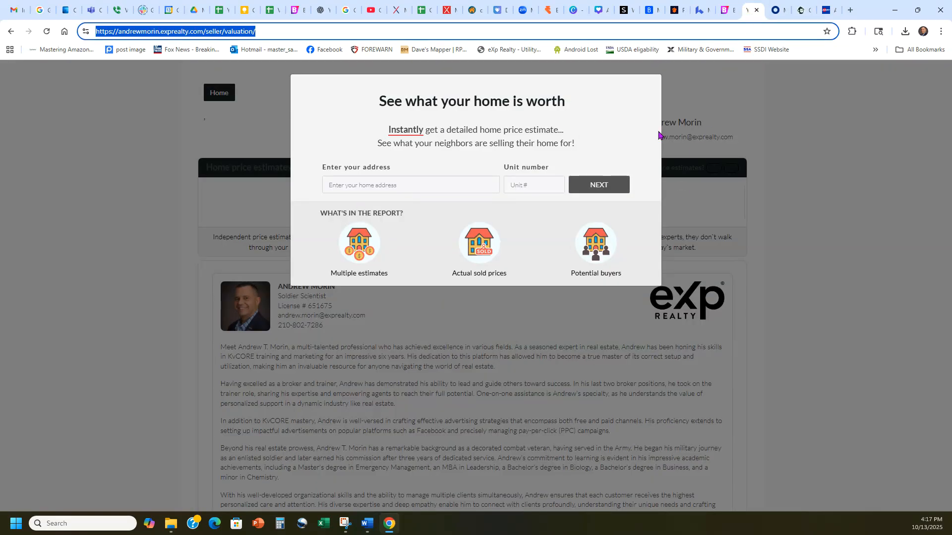
left_click(828, 6)
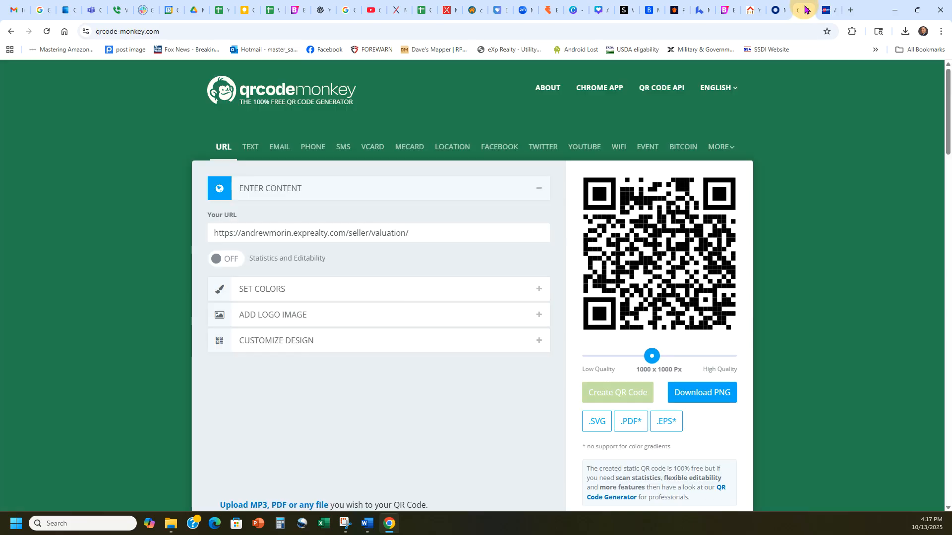
left_click(801, 9)
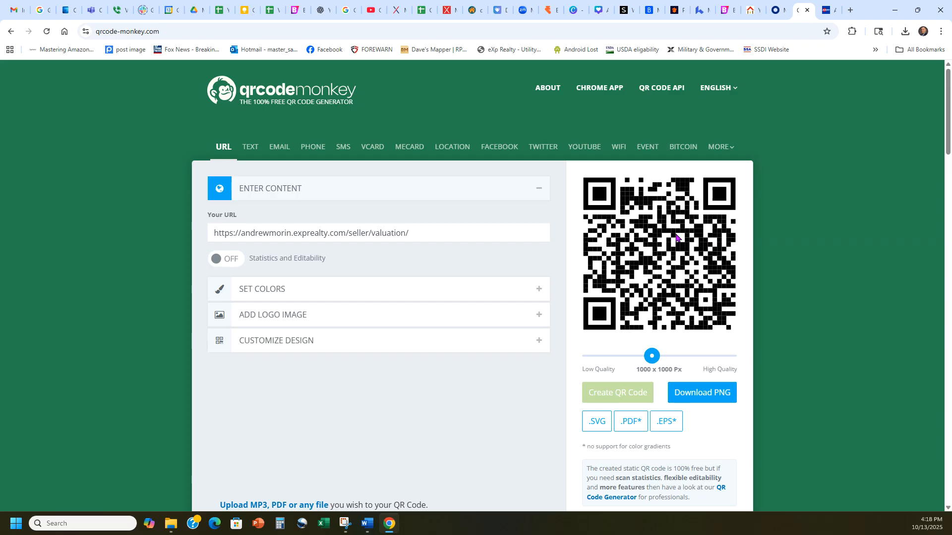
Go to BoldTrail's LeadEngine, select the agent's exprealty.com domain for a landing page and start building it
left_click(726, 10)
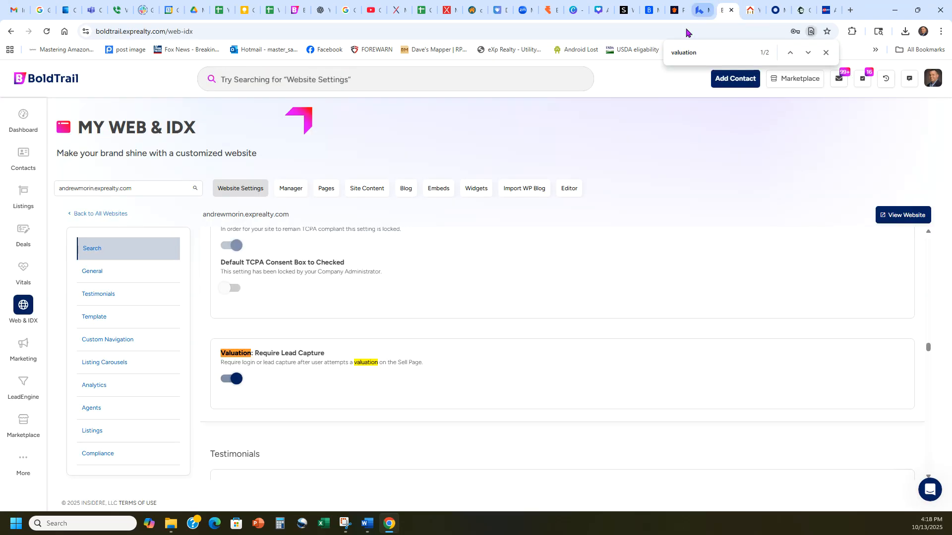
left_click(22, 382)
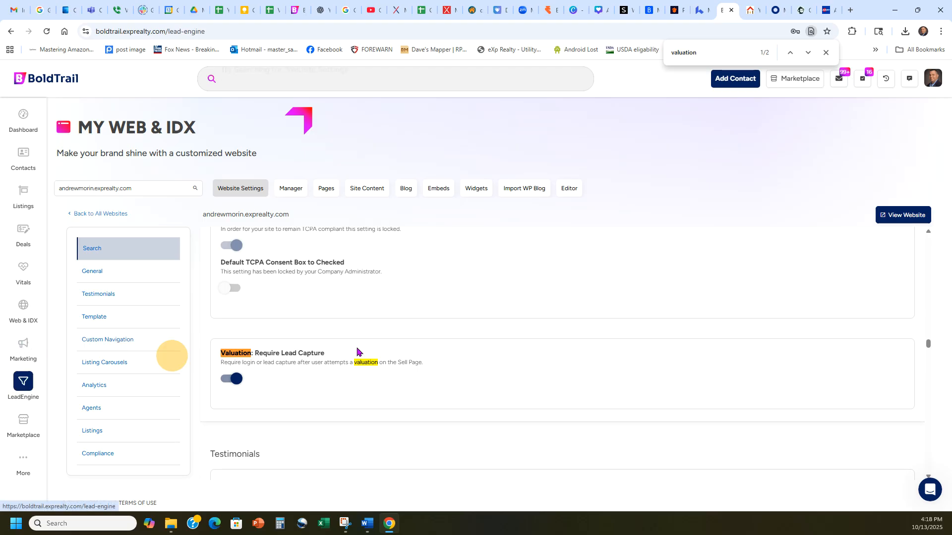
scroll(644, 275, "down", 3)
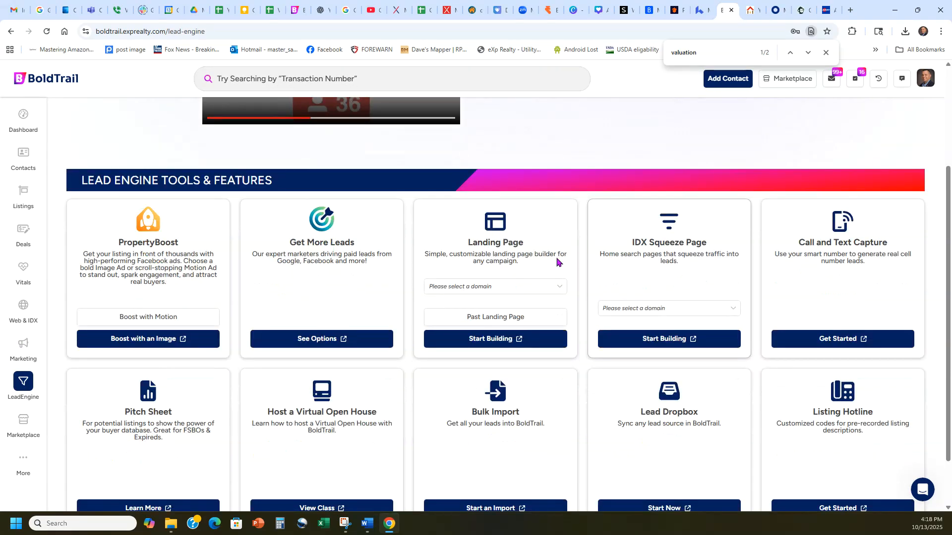
left_click(481, 286)
left_click(477, 300)
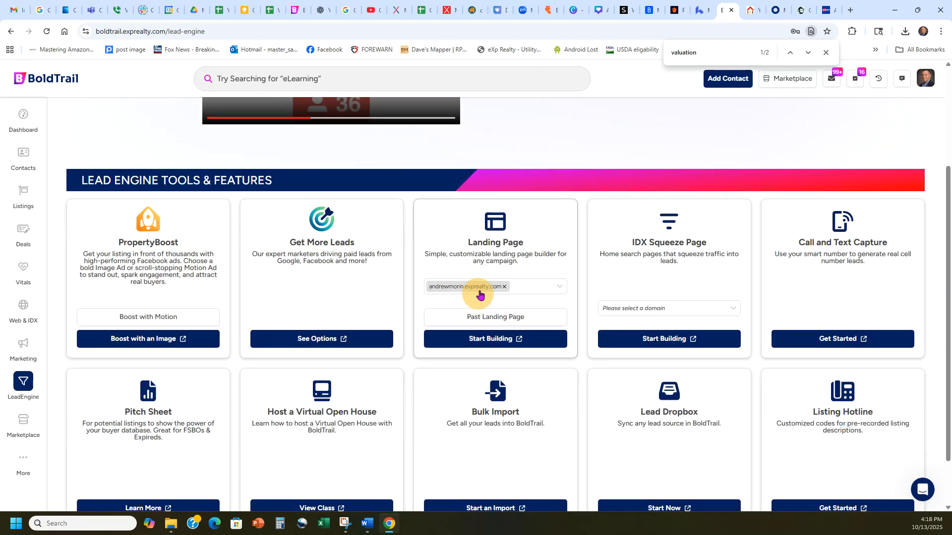
left_click(488, 339)
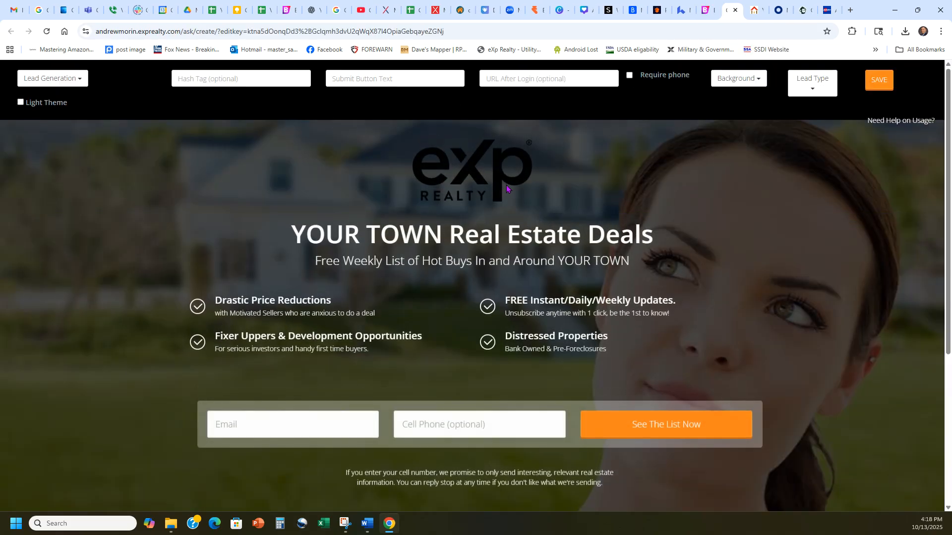
Examine the landing page headline and set the page type to Address Capture
left_click_drag(295, 233, 659, 238)
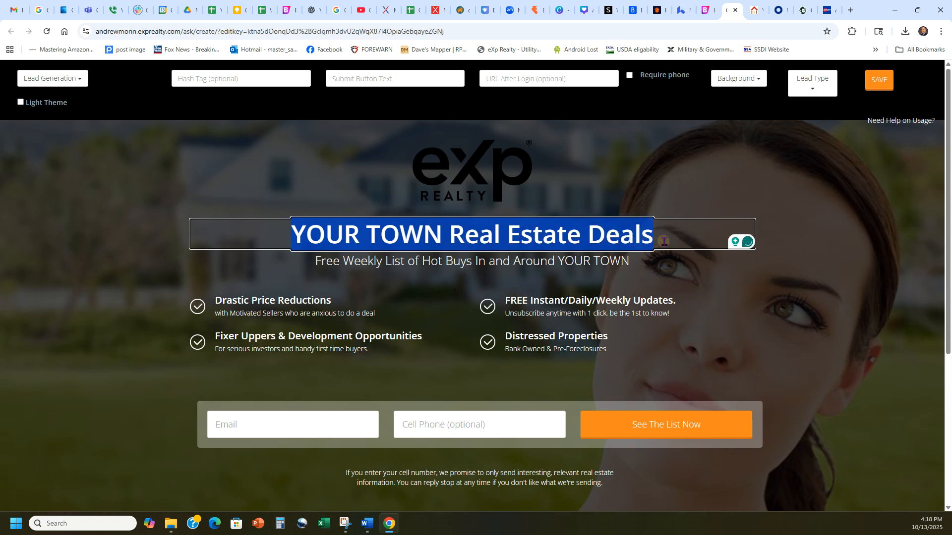
left_click(649, 234)
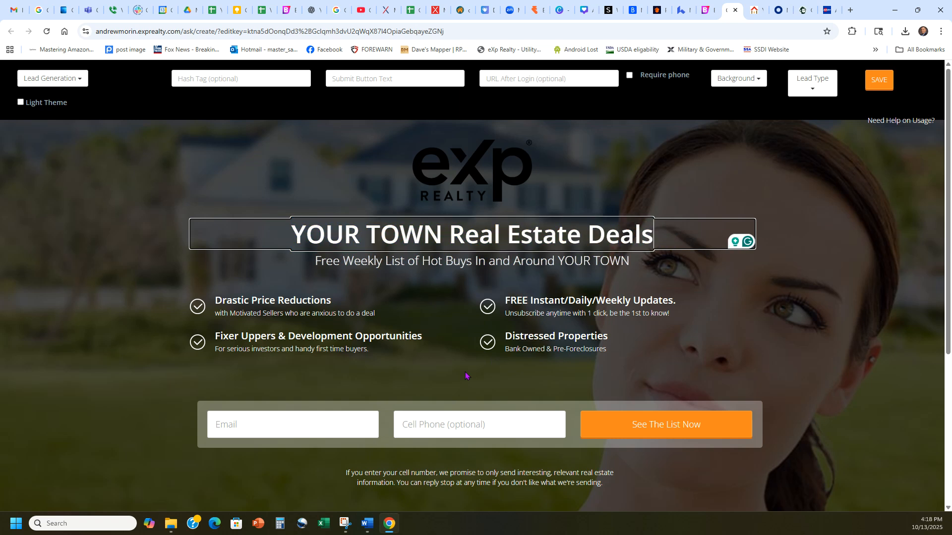
left_click(63, 79)
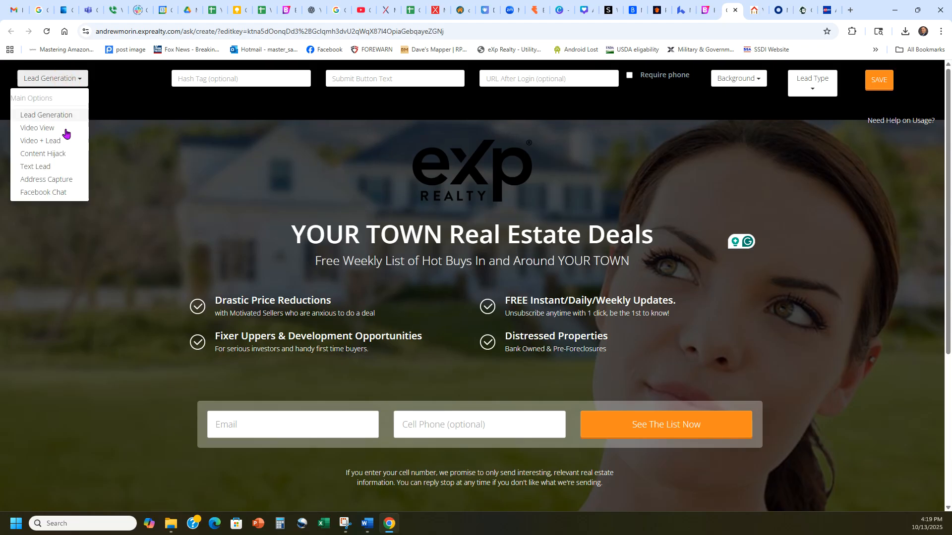
left_click(55, 180)
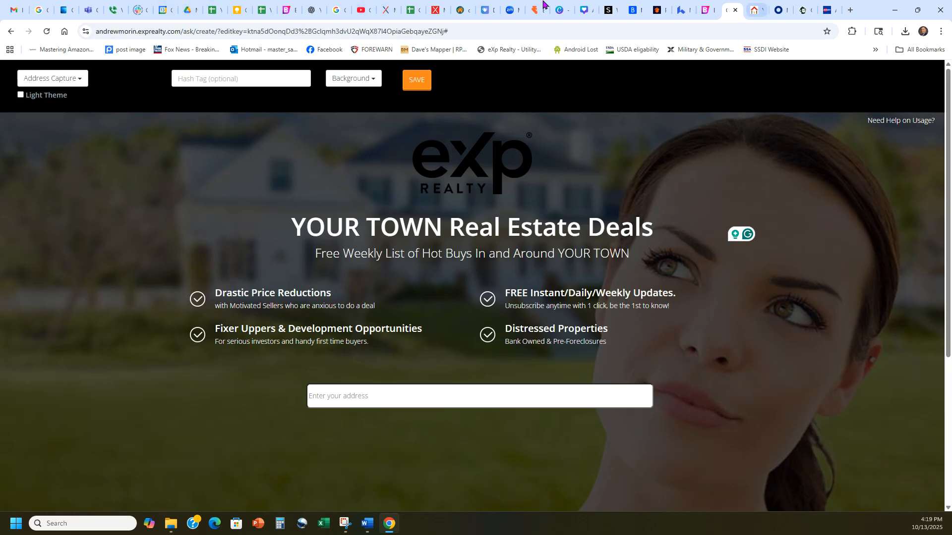
Close the image preview in Google Drive, search for "wordin" and open the "Wording for Landing pages" document to look through its text
left_click(188, 9)
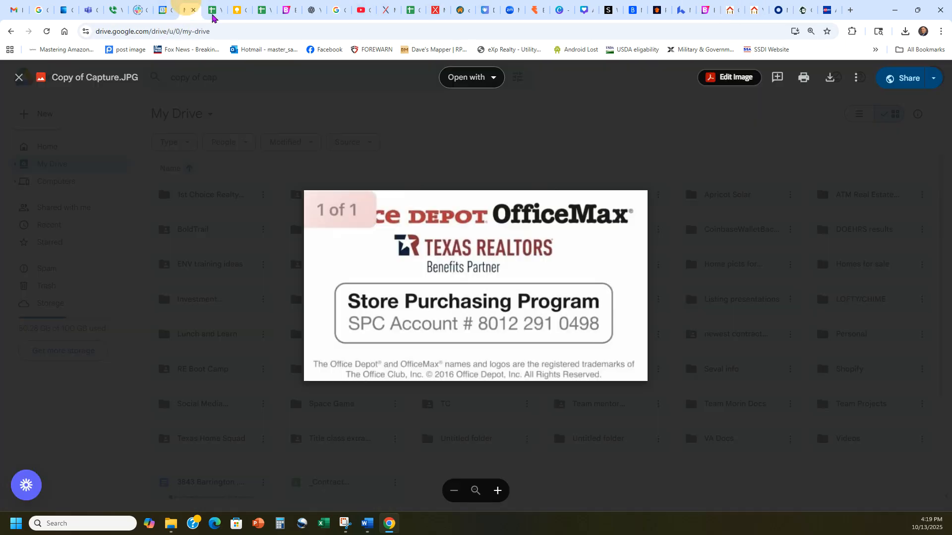
left_click(19, 77)
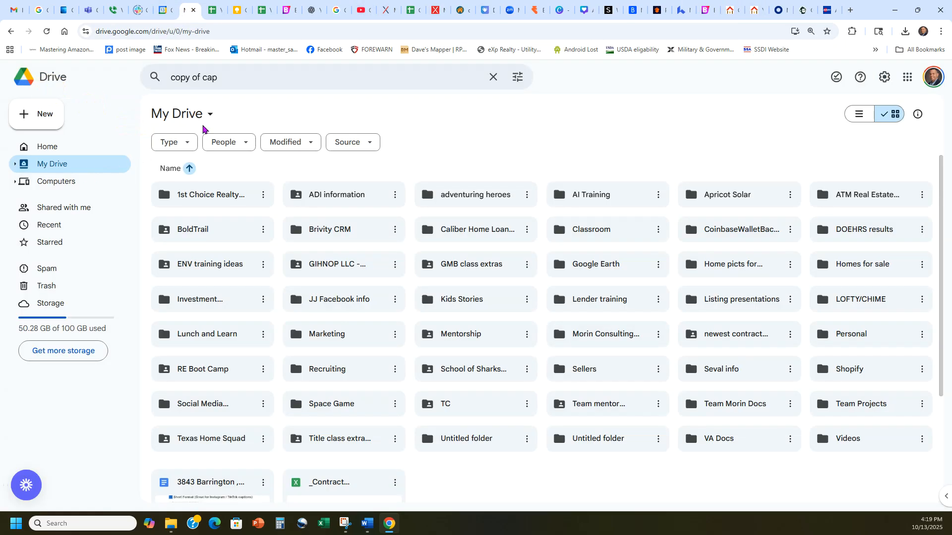
left_click(493, 76)
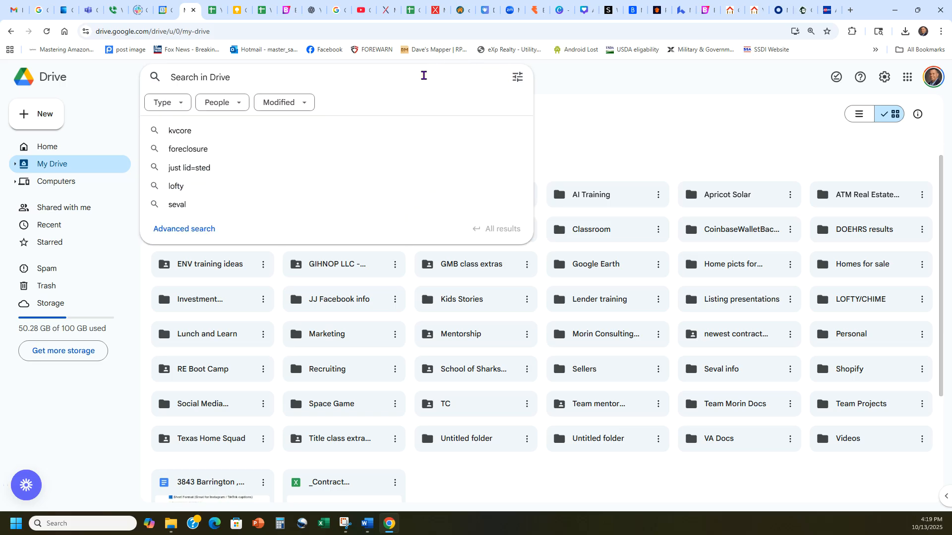
type("wordin")
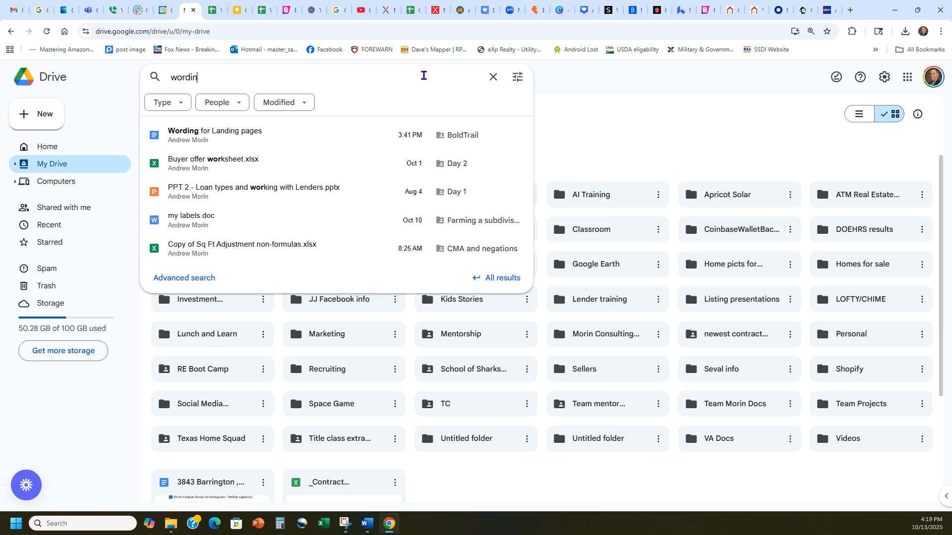
left_click(280, 157)
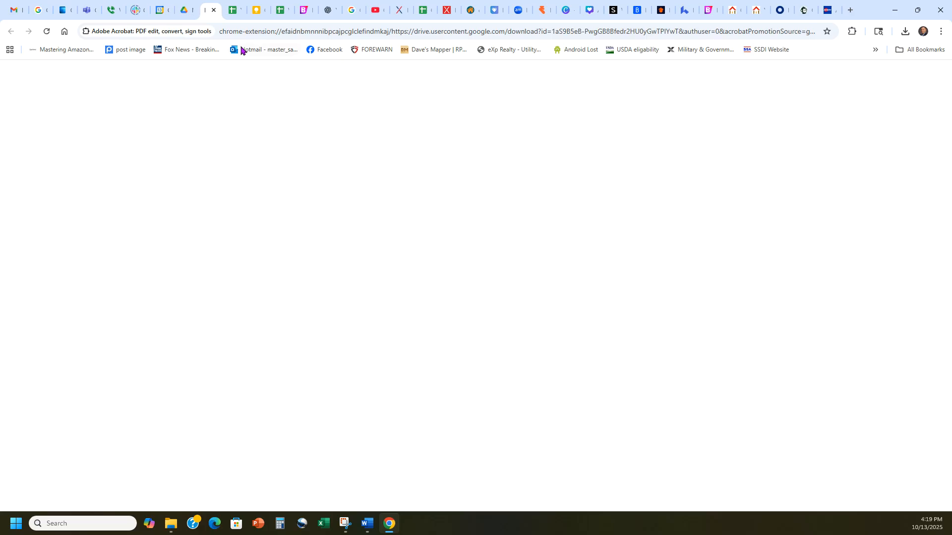
left_click(214, 10)
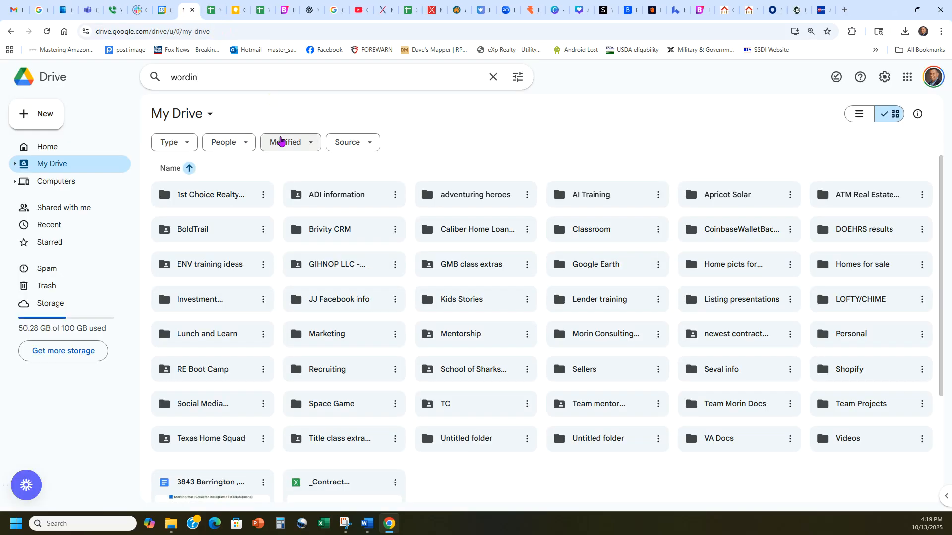
left_click(228, 80)
left_click(213, 133)
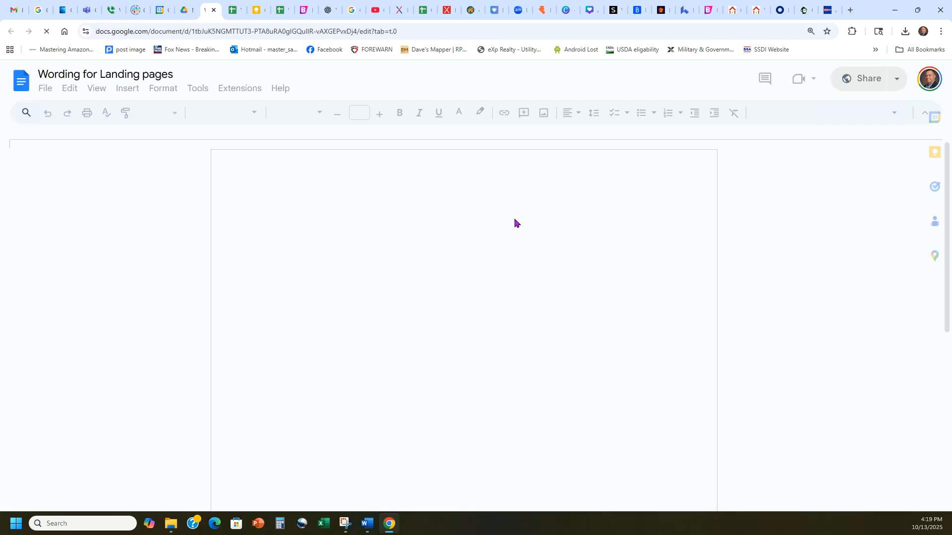
scroll(534, 227, "down", 15)
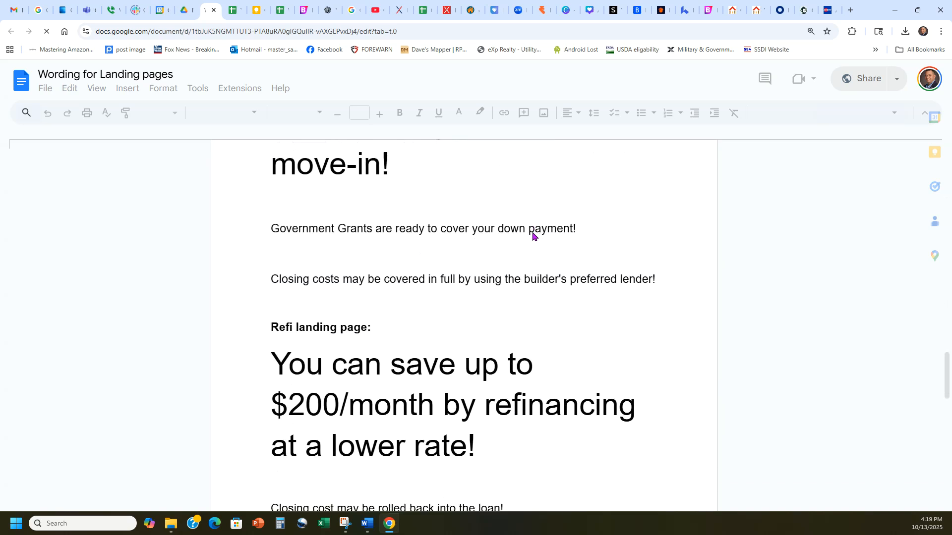
Copy the "Curious What Your Home is Worth? Find Out Instantly!" headline under Direct seller in white text, and restore its black colour
scroll(532, 232, "up", 2)
scroll(479, 247, "down", 8)
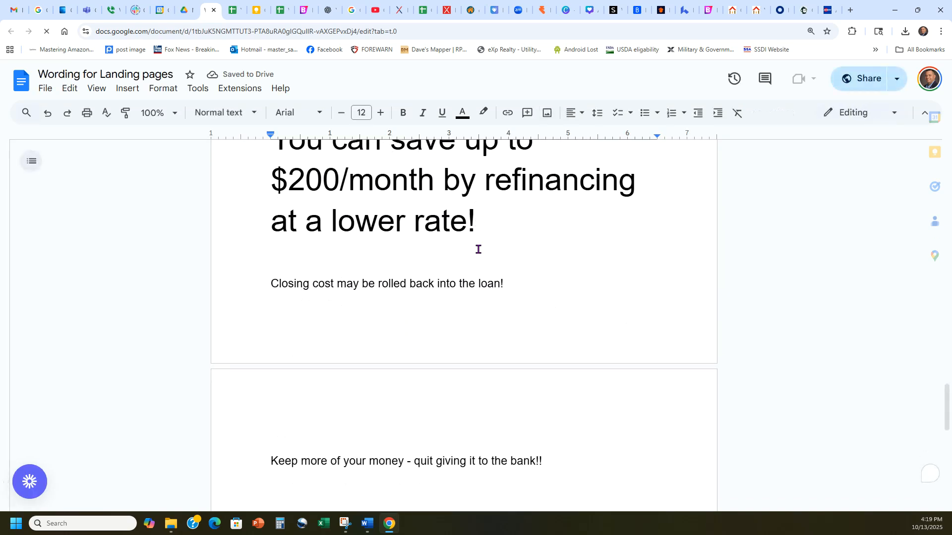
scroll(477, 253, "up", 10)
scroll(476, 253, "up", 5)
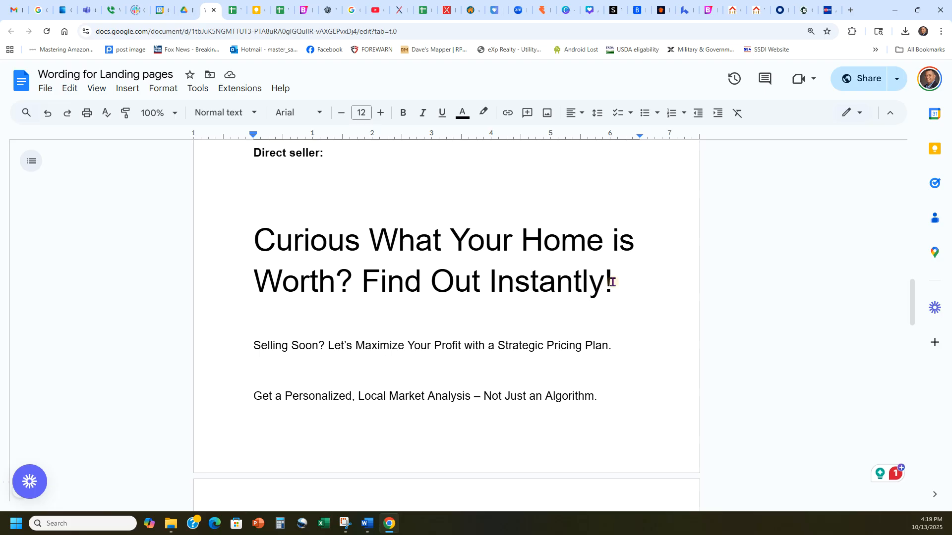
left_click_drag(613, 282, 277, 222)
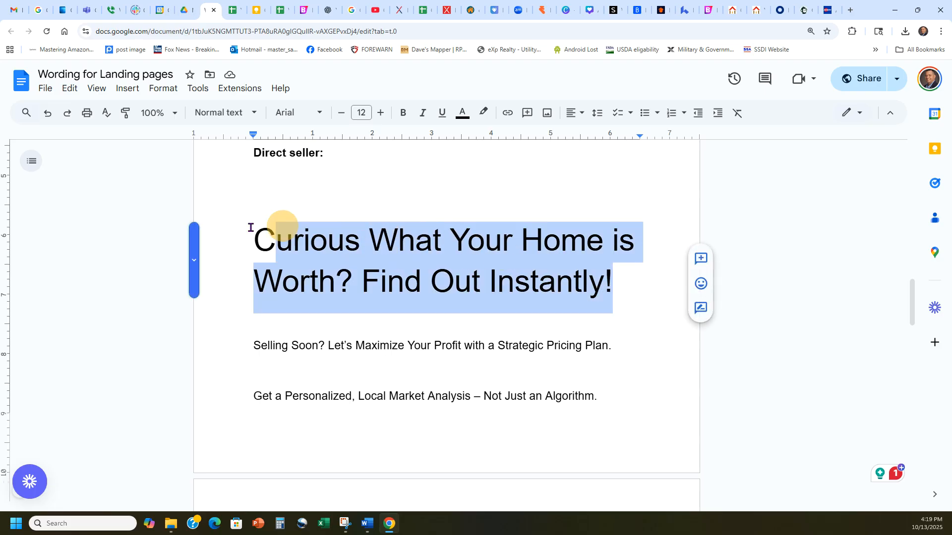
left_click(461, 110)
left_click(588, 135)
left_click(459, 113)
left_click(466, 135)
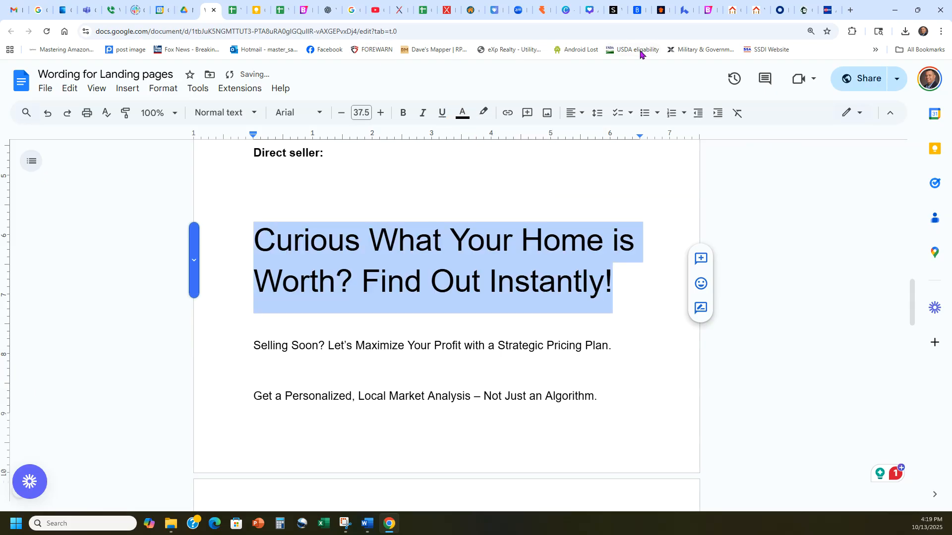
Replace the headline on the address-capture landing page with the copied "Curious What Your Home is Worth? Find Out Instantly!" text
left_click(732, 10)
double_click(443, 227)
left_click_drag(641, 227, 283, 234)
type("Curious What Your Home is Worth? Find Out Instantly!")
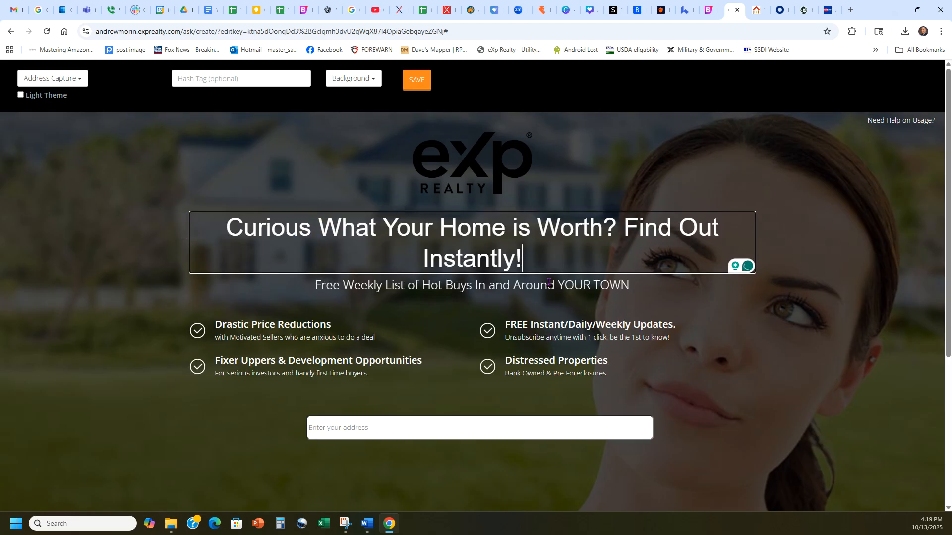
Remove the "Free Weekly List of Hot Buys" subheadline and the eXp Realty logo from the landing page
left_click(542, 284)
left_click(495, 162)
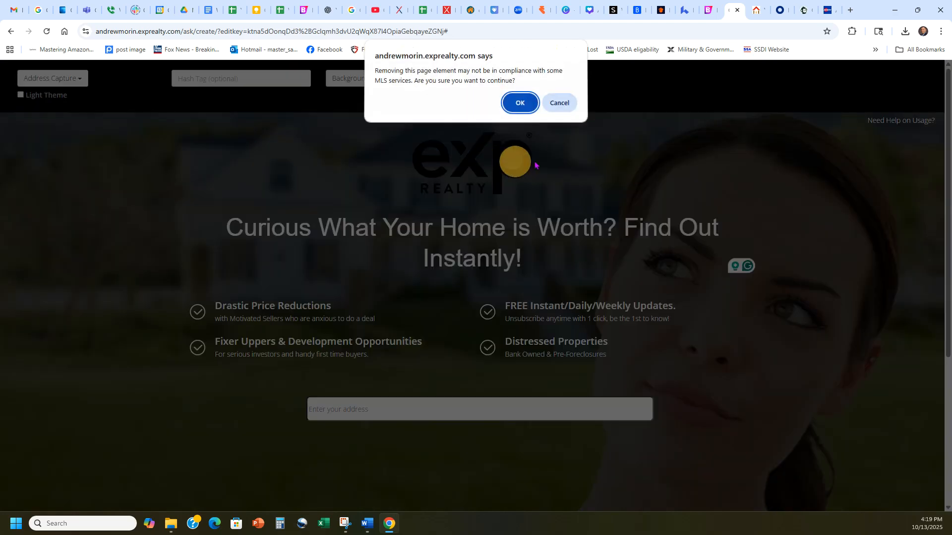
left_click(521, 104)
Set the landing page's hash tag to "Seller" and break the headline onto a new line before "Find Out Instantly!"
left_click(258, 77)
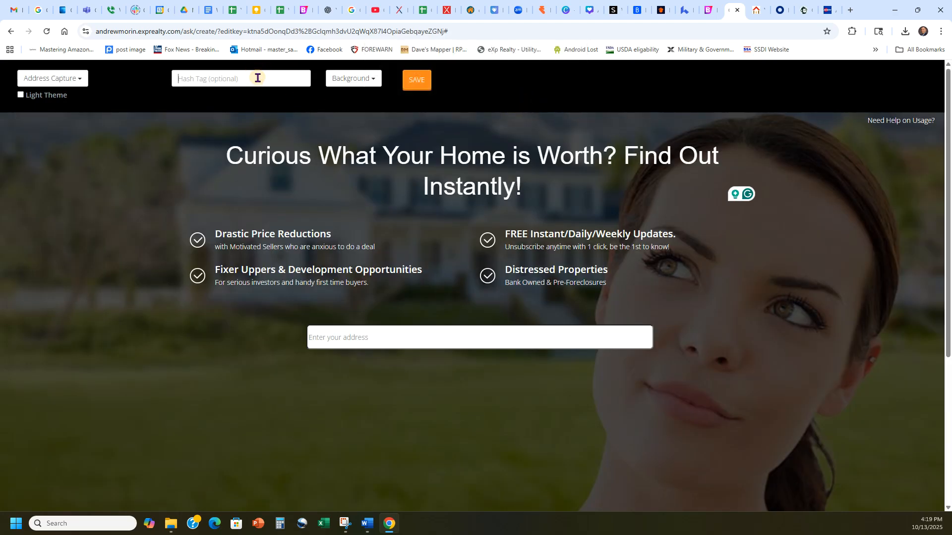
type("S")
left_click(626, 162)
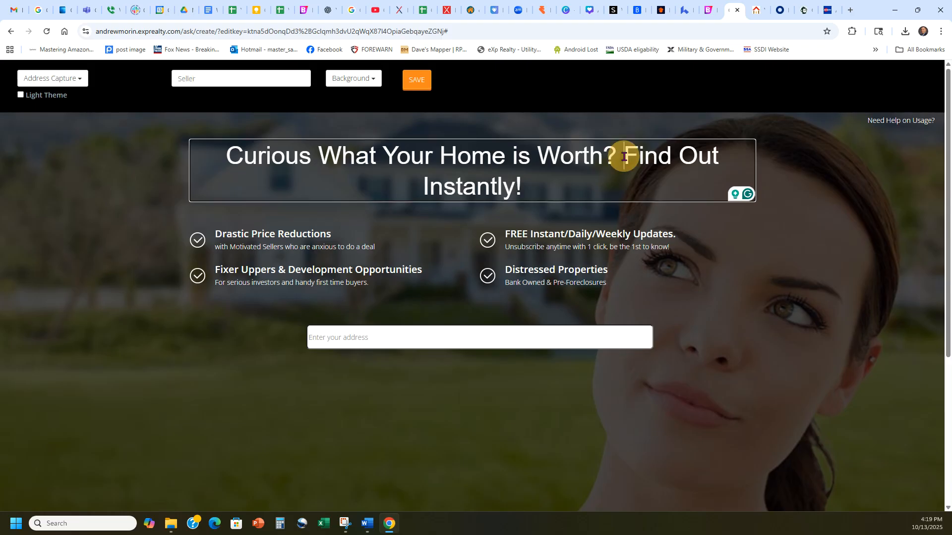
key("Return")
left_click(464, 212)
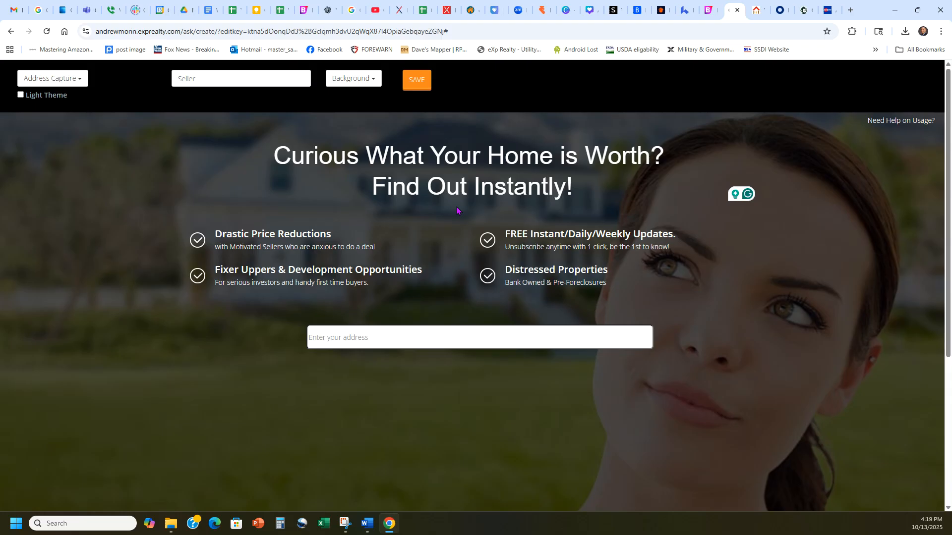
In the wording document, copy "Selling Soon? Let's Maximize Your Profit with a Strategic Pricing Plan." in white, and restore its black colour
left_click(209, 10)
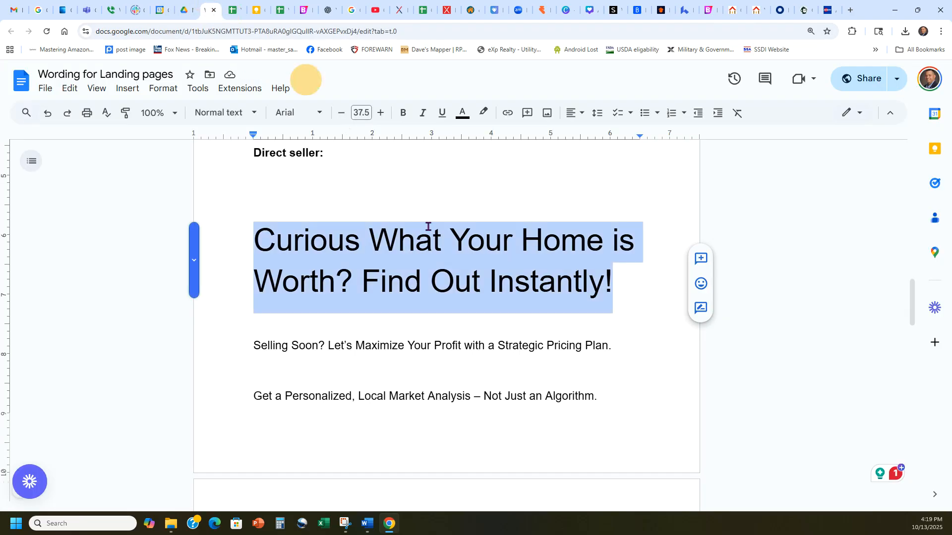
left_click_drag(613, 345, 255, 349)
key("ctrl+c")
left_click(463, 113)
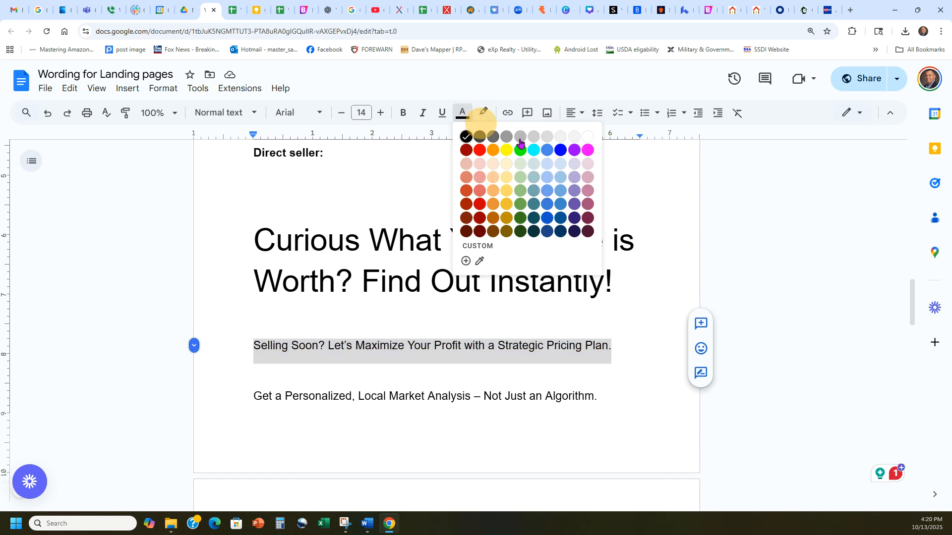
left_click(585, 135)
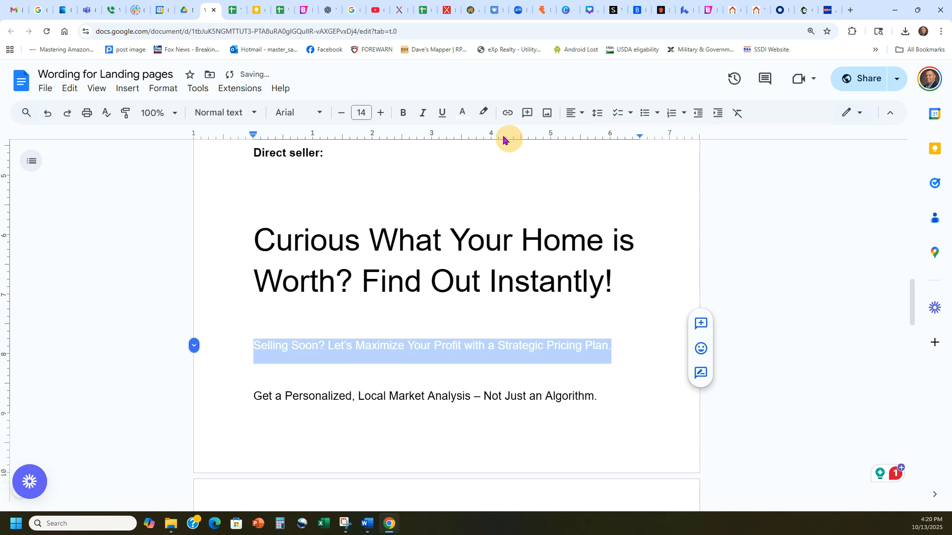
left_click(460, 117)
left_click(465, 135)
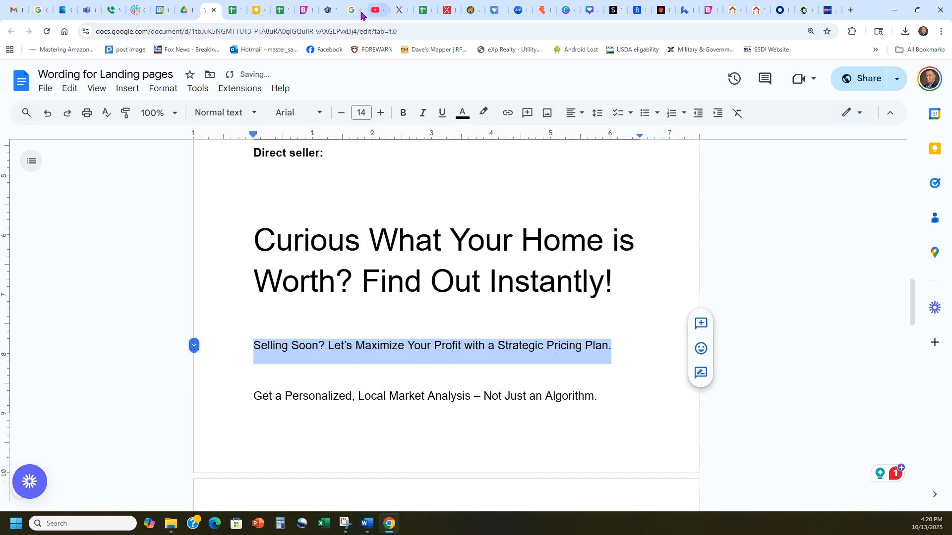
Replace the "Drastic Price Reductions" bullet heading on the landing page with the copied "Selling Soon?" sentence and delete its description line
left_click(734, 10)
left_click(260, 234)
left_click_drag(342, 229, 207, 232)
key("ctrl+v")
left_click(369, 260)
left_click_drag(389, 257, 198, 257)
key("BackSpace")
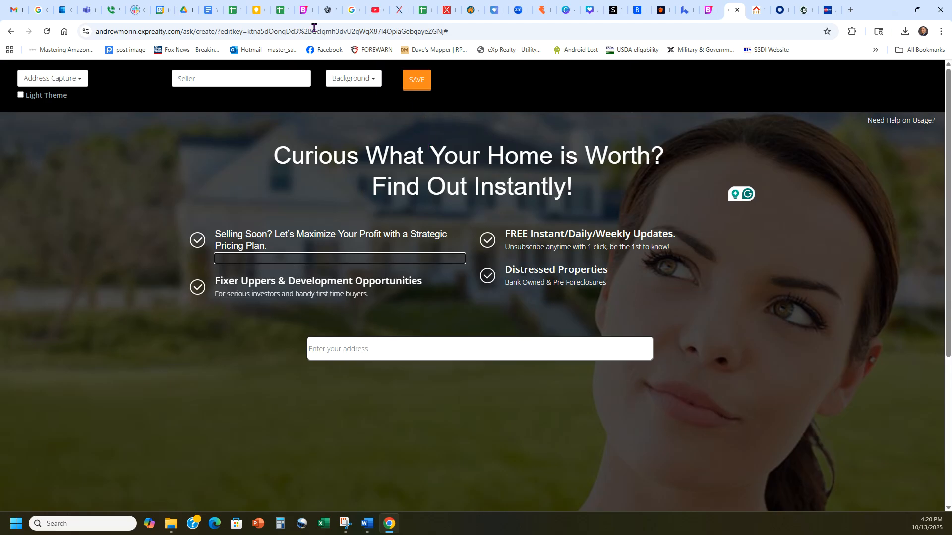
In the wording document, copy "Get a Personalized, Local Market Analysis – Not Just an Algorithm." in white, and restore its black colour
left_click(211, 10)
left_click_drag(598, 396, 251, 397)
key("ctrl+c")
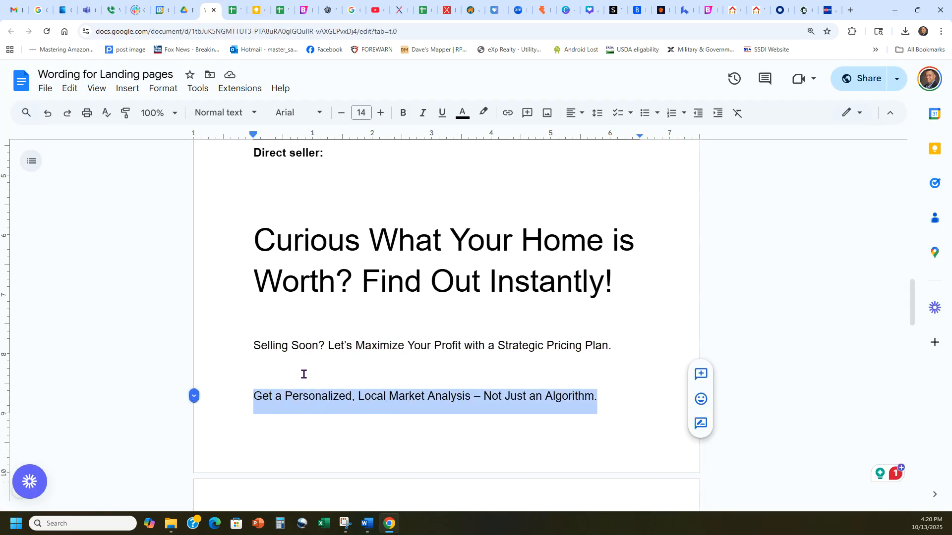
left_click(462, 112)
left_click(585, 136)
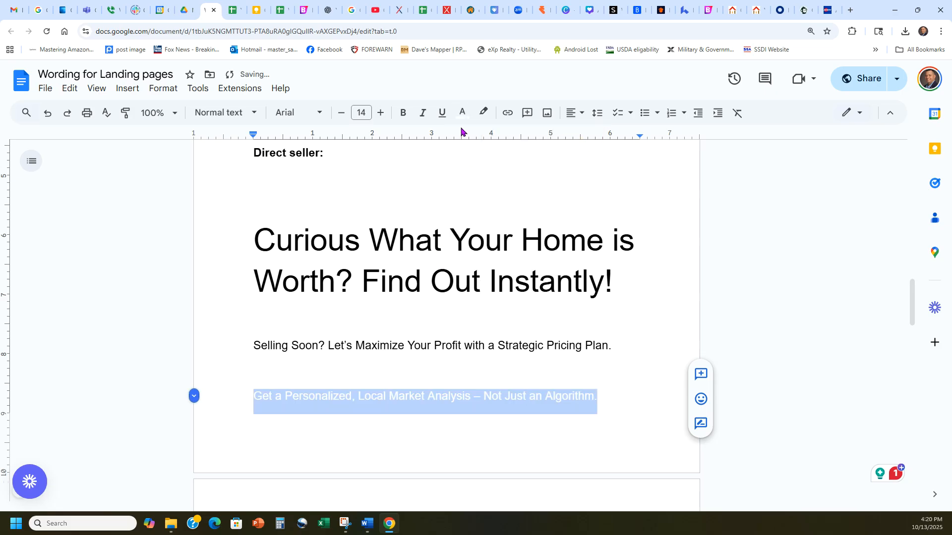
left_click(463, 112)
left_click(466, 135)
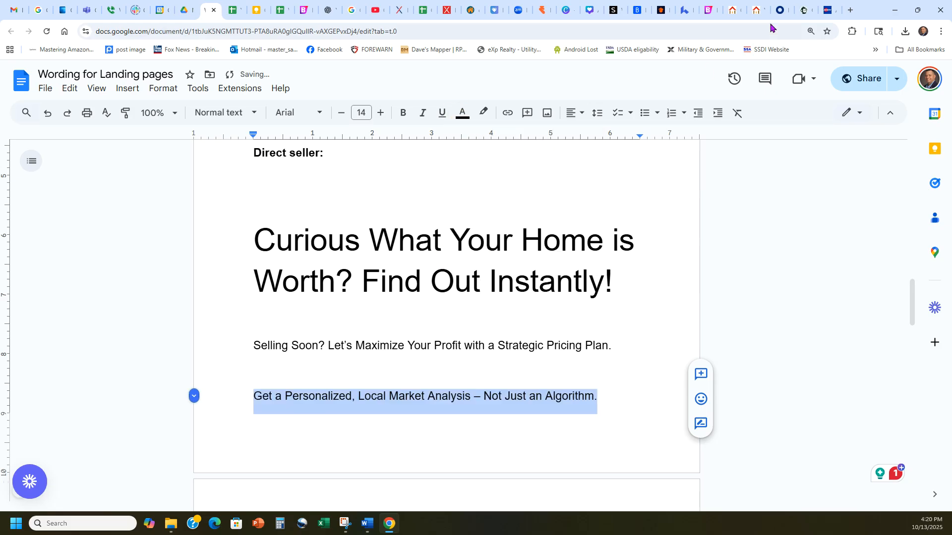
Replace the "FREE Instant/Daily/Weekly Updates." bullet heading on the landing page with the copied market analysis sentence and delete its description line
left_click(734, 10)
left_click(581, 234)
left_click_drag(680, 235, 487, 229)
key("ctrl+v")
left_click(626, 258)
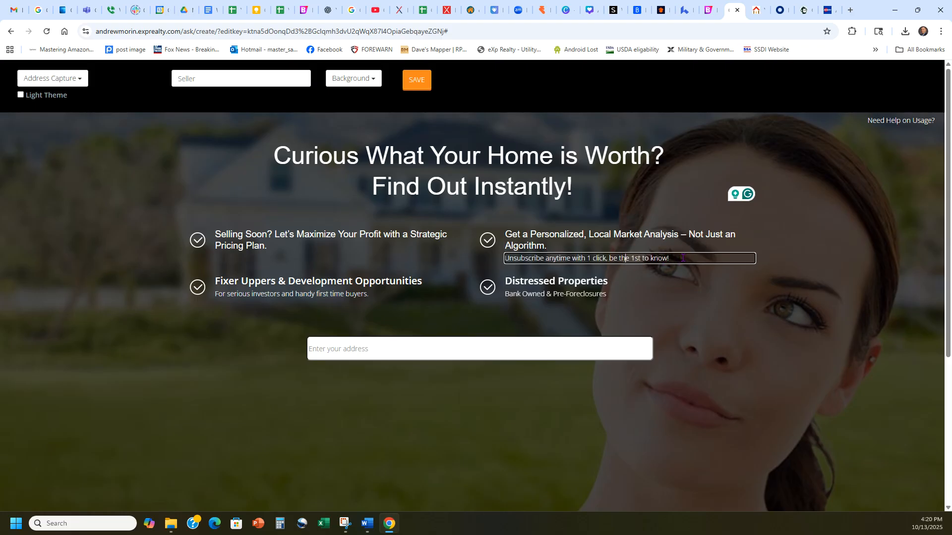
left_click_drag(682, 258, 470, 257)
key("BackSpace")
Remove the "Distressed Properties" and "Fixer Uppers & Development Opportunities" bullets from the landing page
left_click(485, 289)
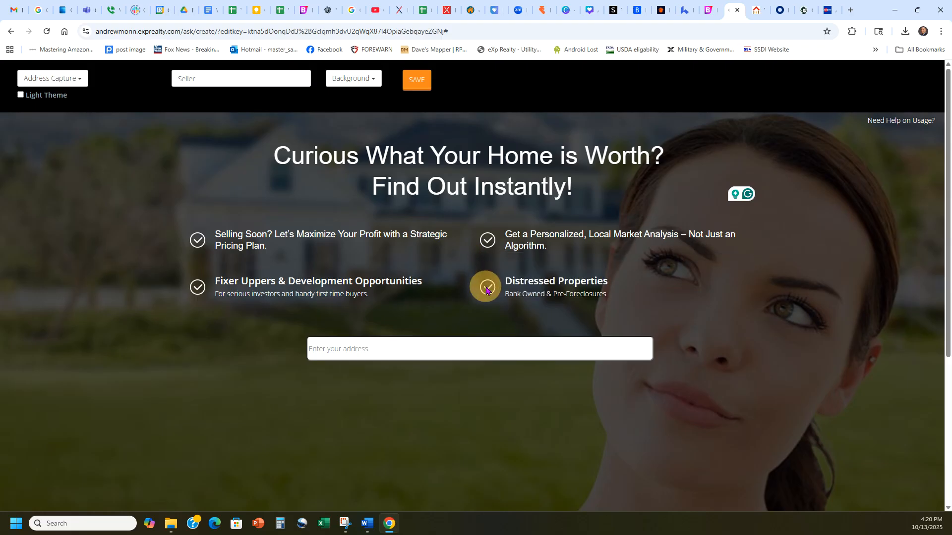
left_click(197, 287)
left_click(760, 297)
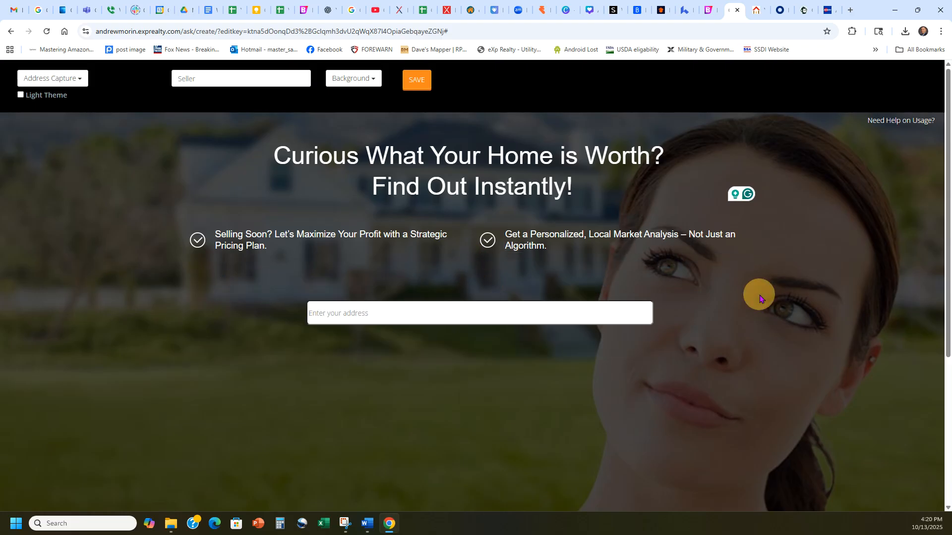
Try the Villa and Income Property backgrounds on the landing page
left_click(349, 79)
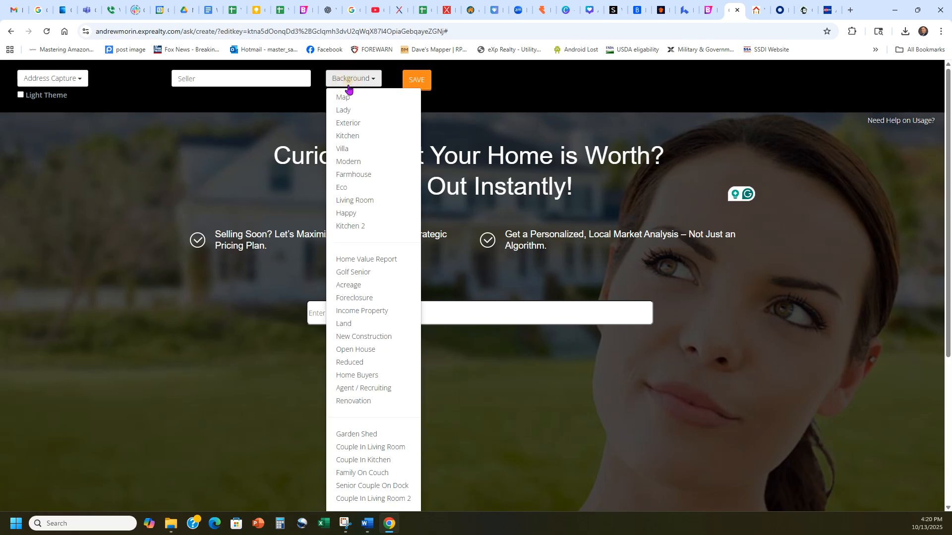
left_click(349, 148)
left_click(347, 80)
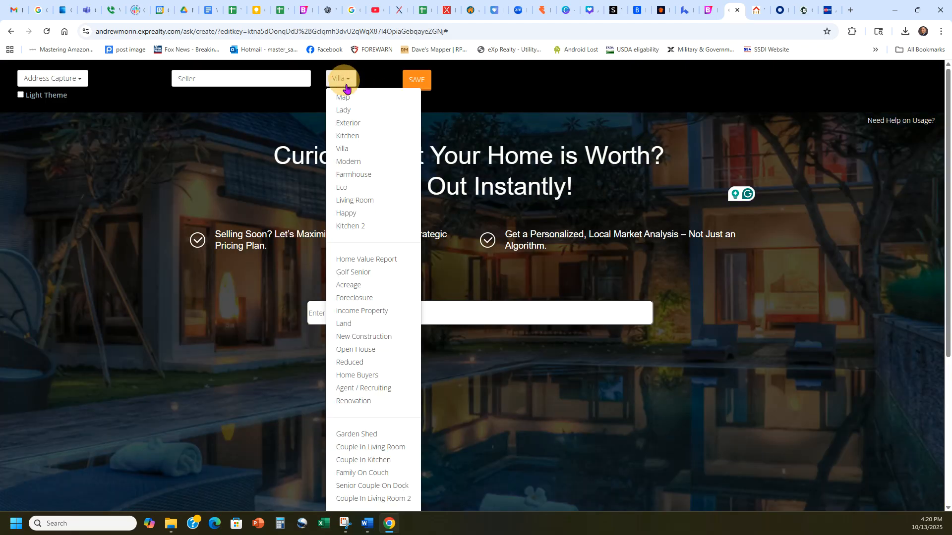
left_click(350, 311)
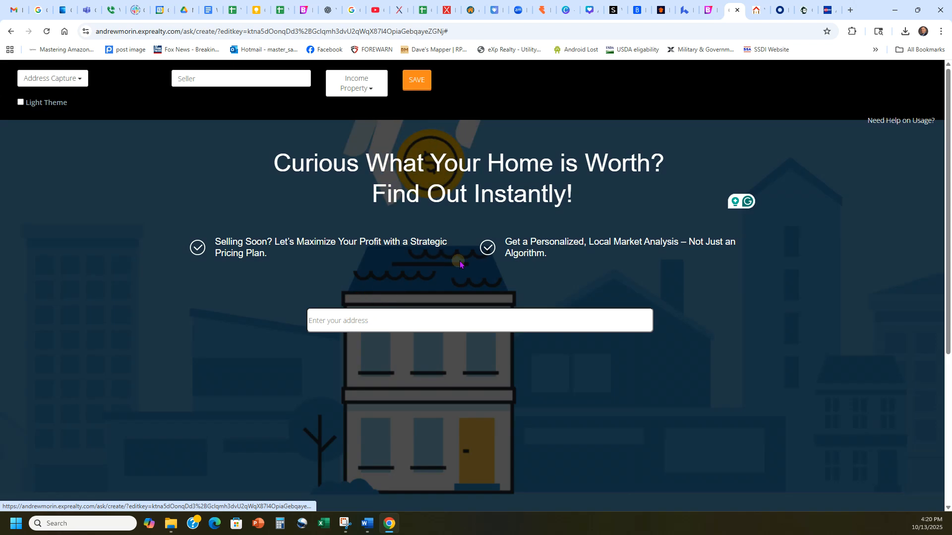
Look through the available backgrounds and set the landing page background to Kitchen 2
left_click(369, 84)
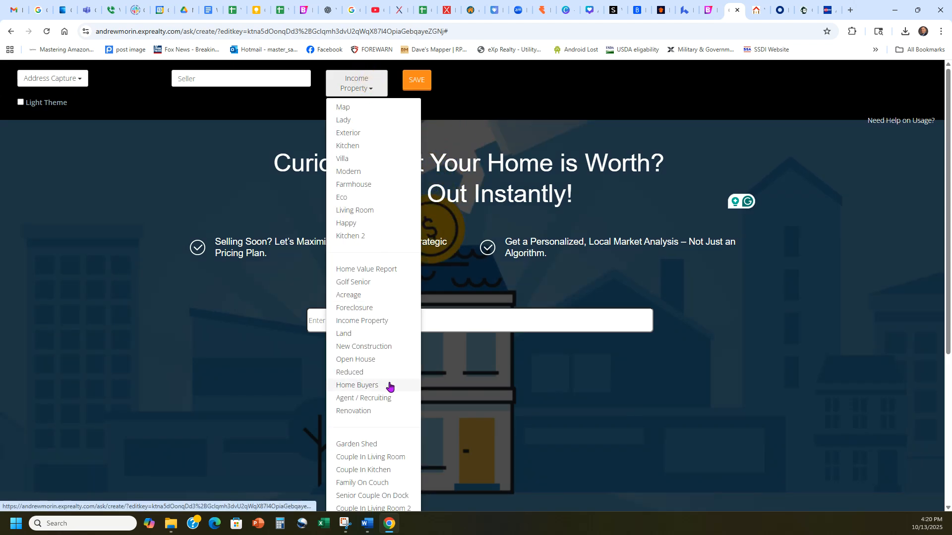
scroll(382, 377, "down", 2)
scroll(369, 422, "up", 2)
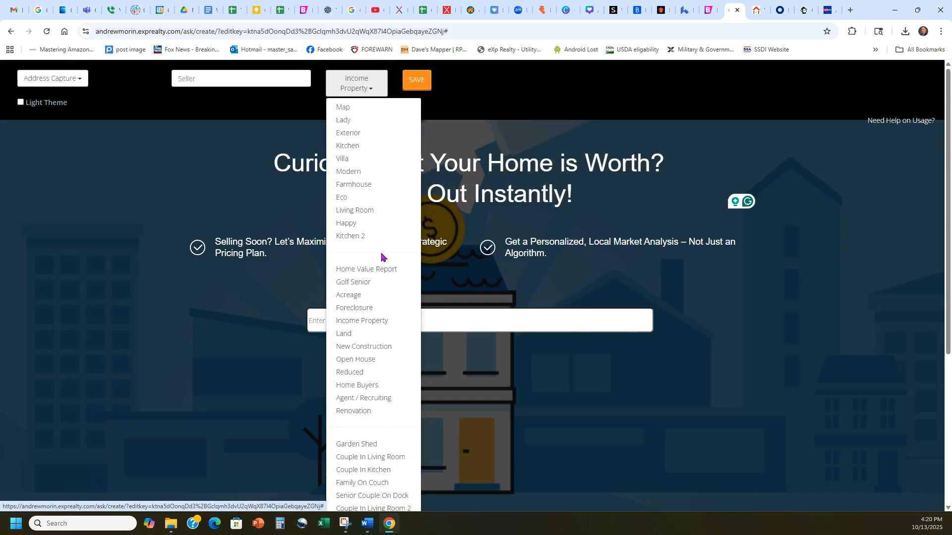
left_click(372, 236)
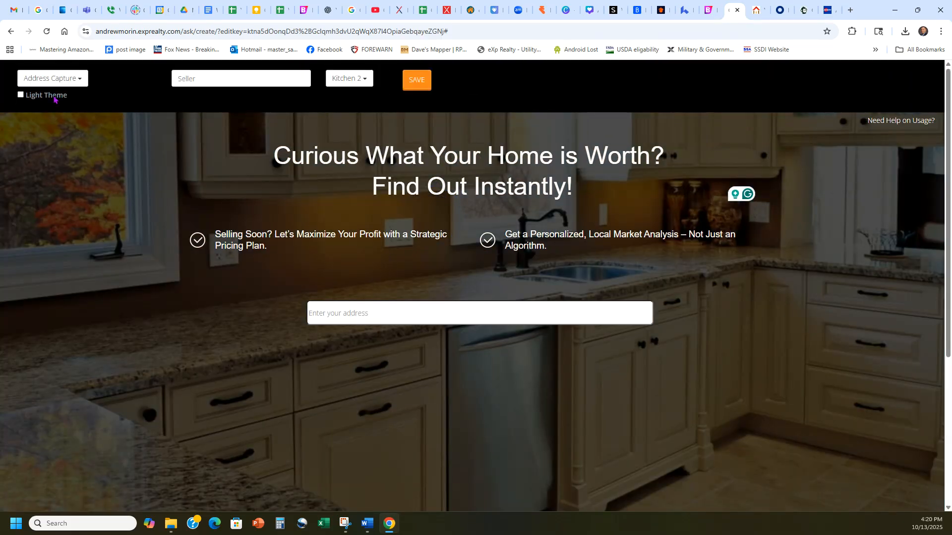
Preview the Light Theme, switch it back off and save the landing page, accepting the warning
left_click(22, 96)
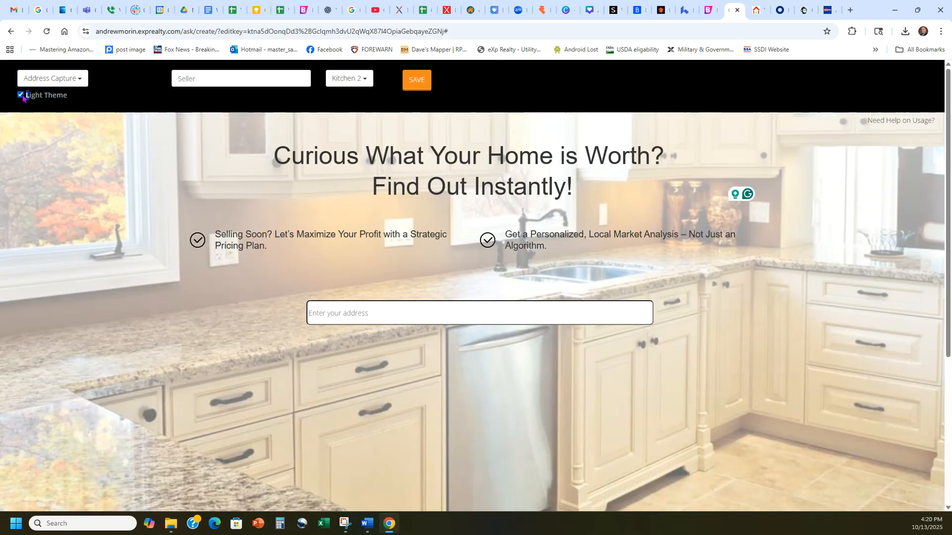
left_click(20, 95)
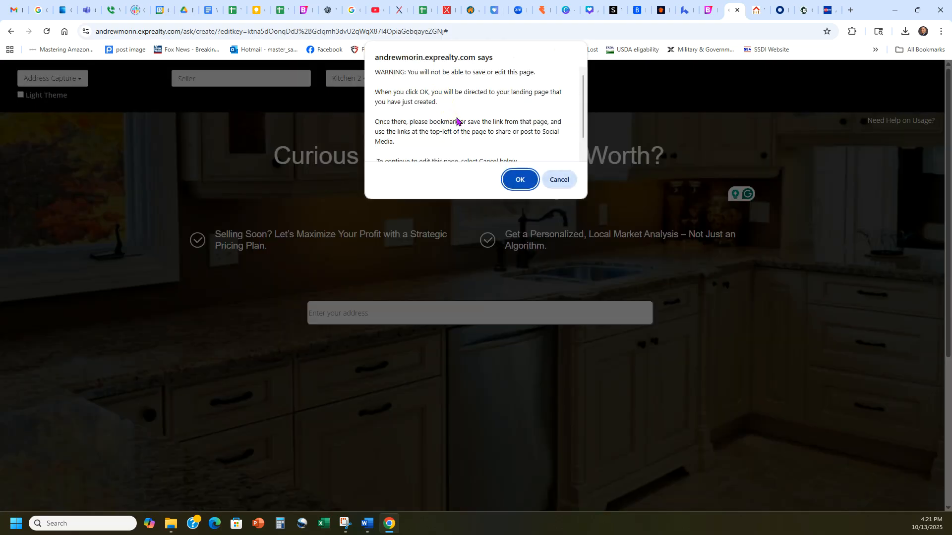
left_click(518, 180)
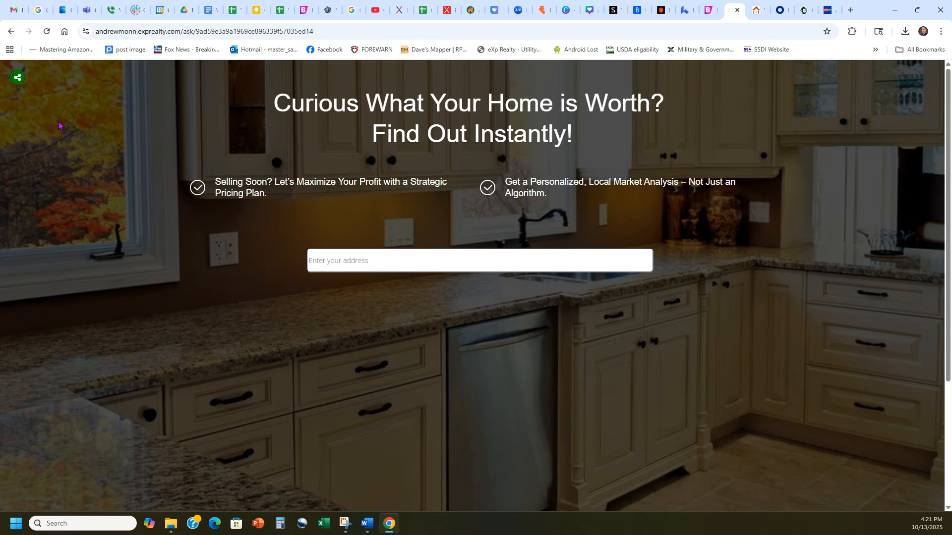
Start a Facebook post from the landing page's sharing options and paste the page's headline as the post text
left_click(16, 78)
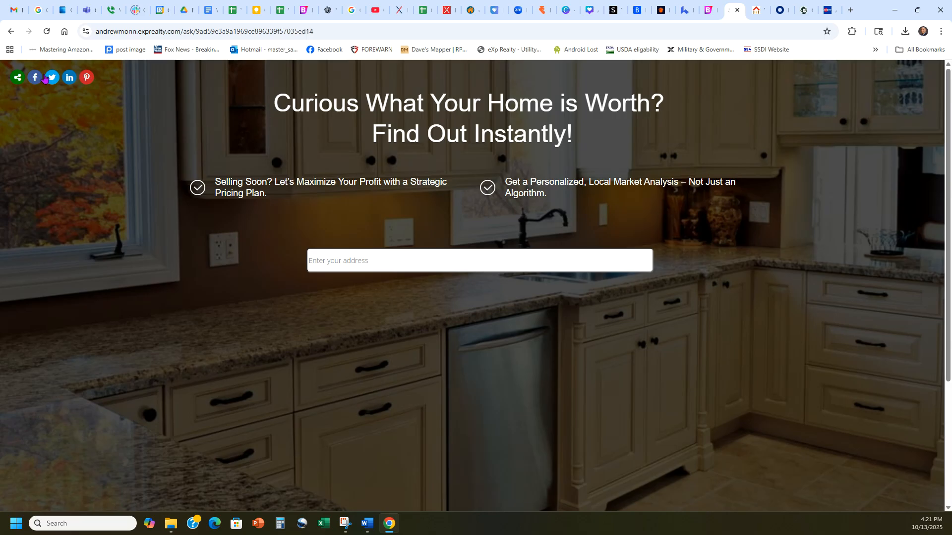
left_click_drag(579, 138, 251, 96)
key("ctrl+c")
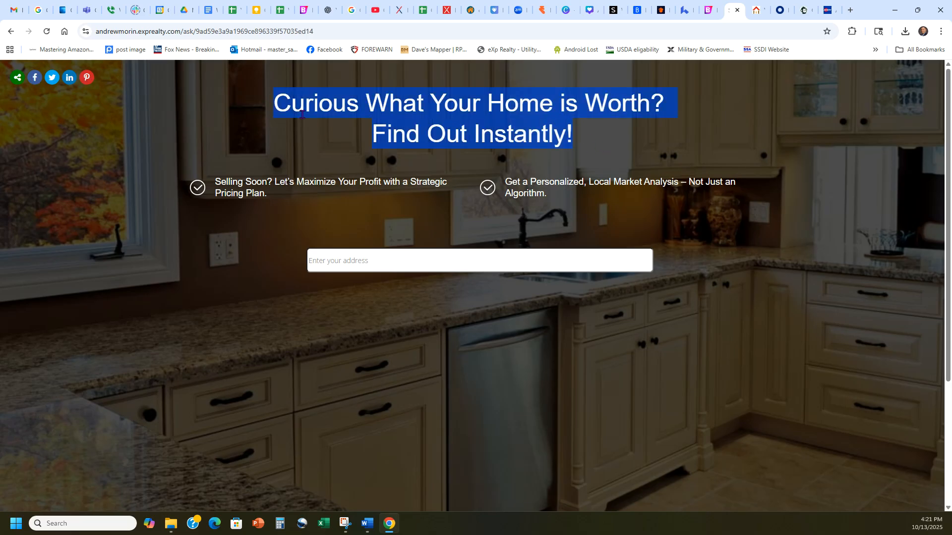
left_click(234, 124)
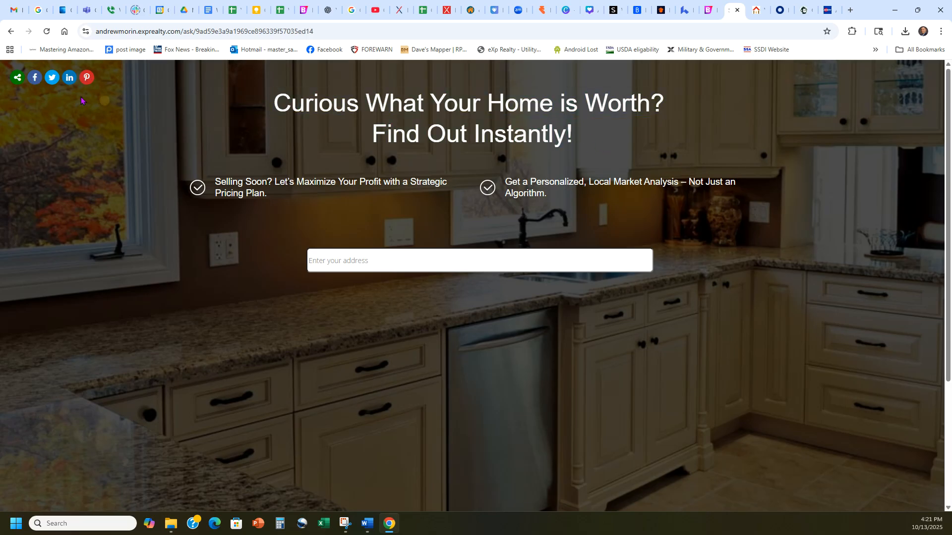
left_click(35, 77)
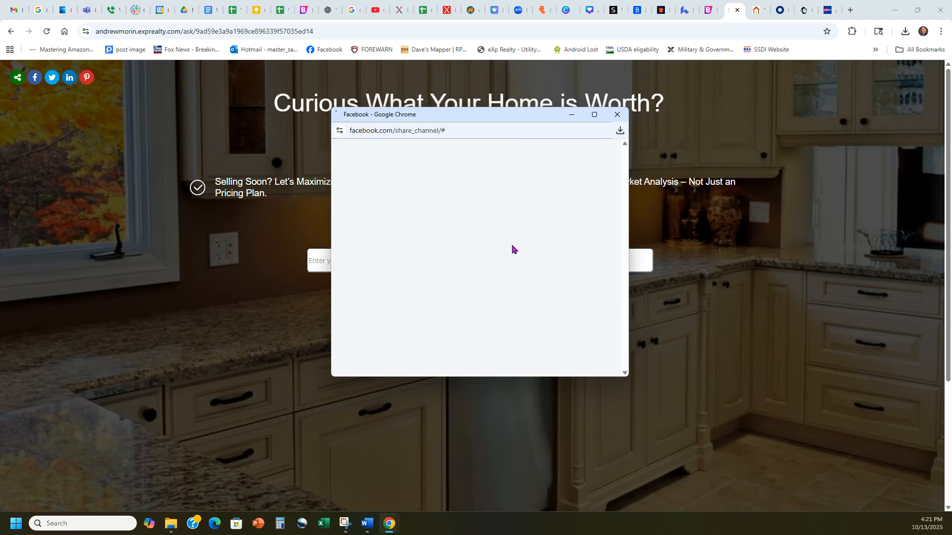
left_click(425, 199)
key("ctrl+v")
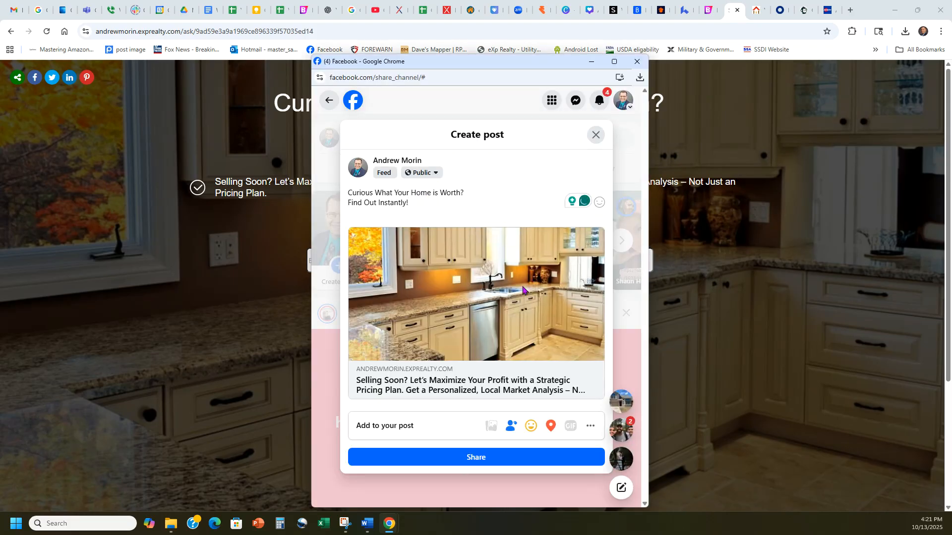
Add fire and house emojis before and after the post's first line, and separate it from "Find Out Instantly!" with a blank line
left_click(348, 193)
right_click(348, 193)
left_click(364, 202)
left_click(369, 303)
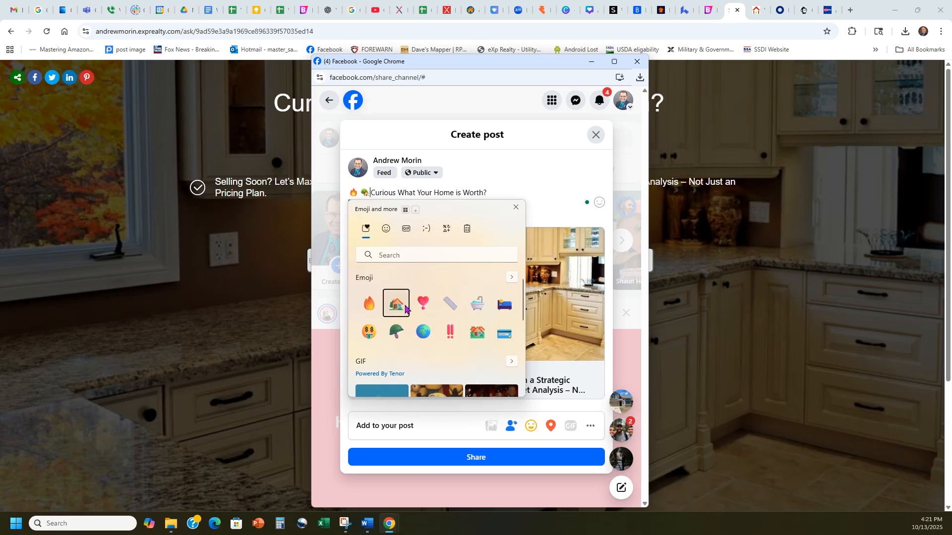
left_click(396, 303)
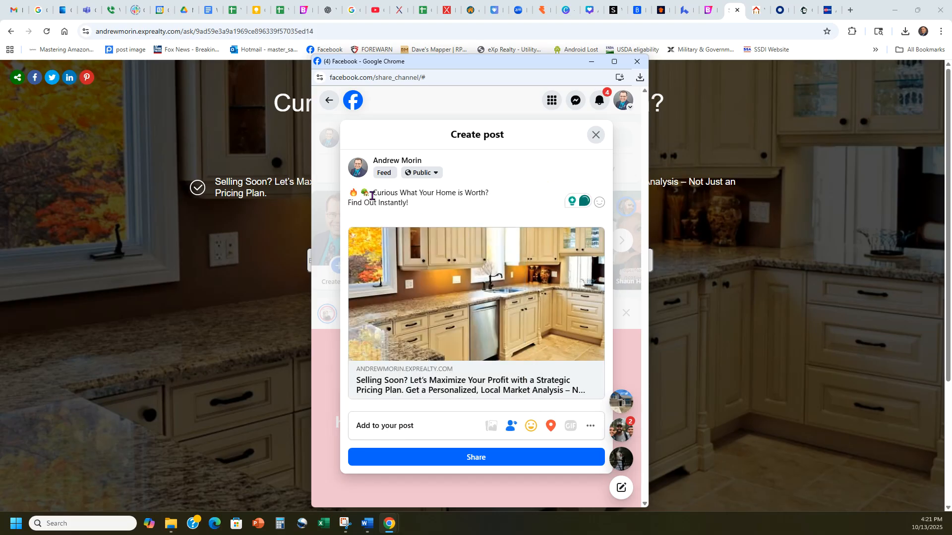
left_click(508, 195)
type("🔥 🏡")
key("Return")
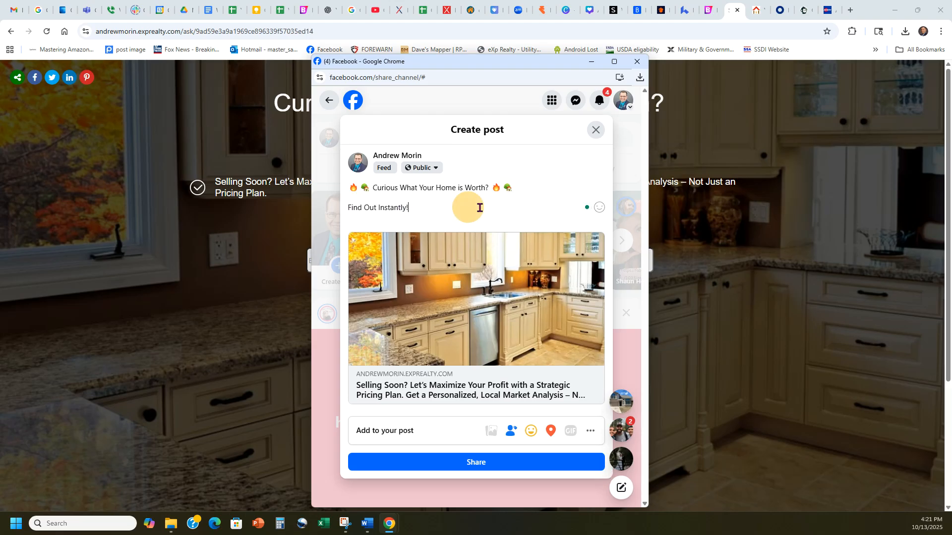
Append "- Click Below!" to the post's last line and publish the post to the public feed
type("- Click Below!")
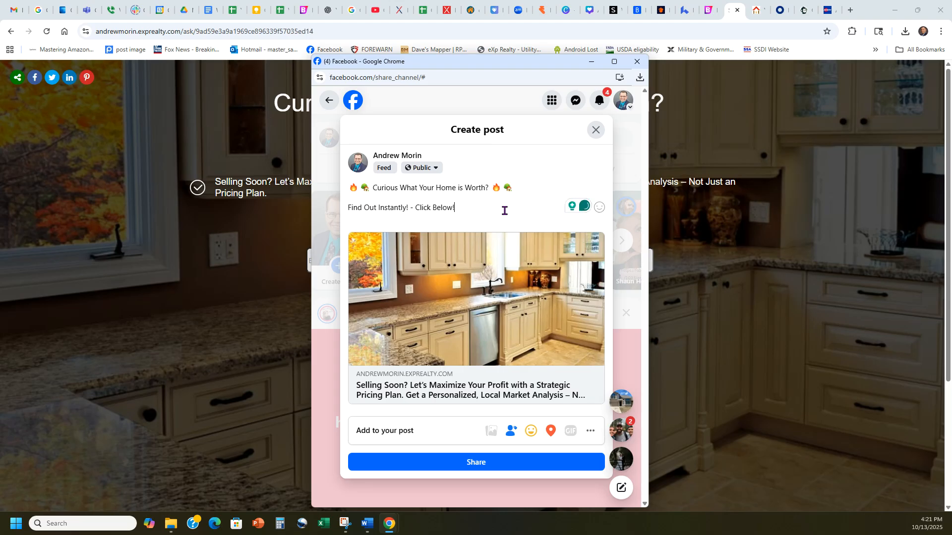
left_click(512, 460)
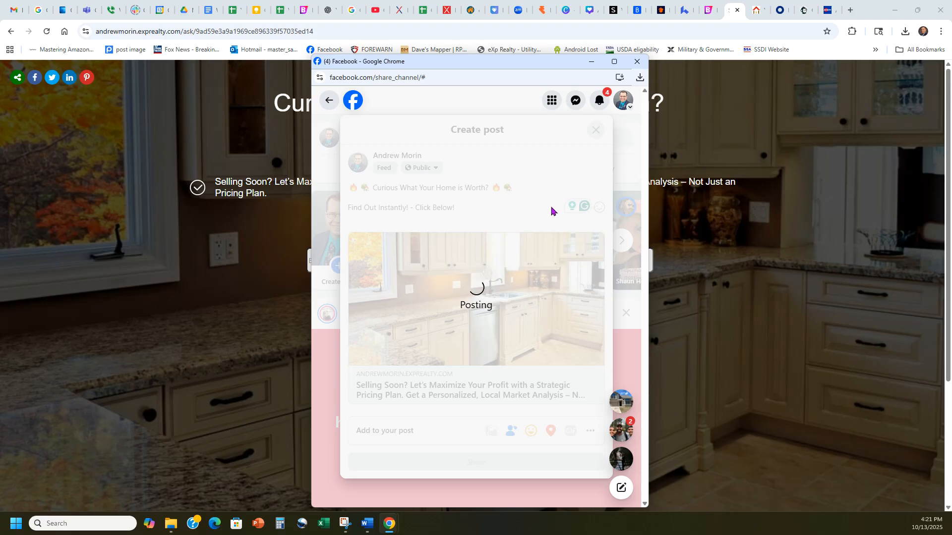
React to the new post with Love and comment "for more info call:" followed by the contact phone number
scroll(534, 286, "down", 4)
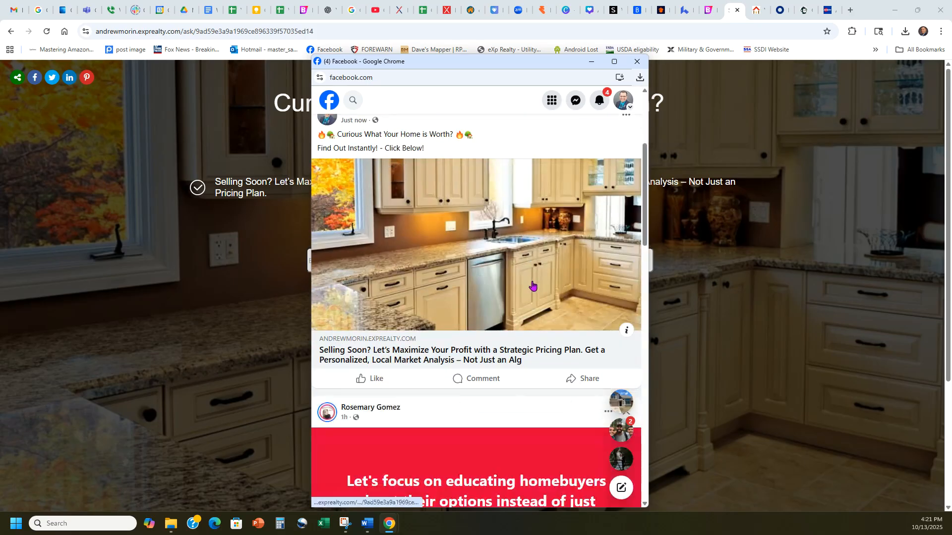
mouse_move(375, 379)
left_click(353, 364)
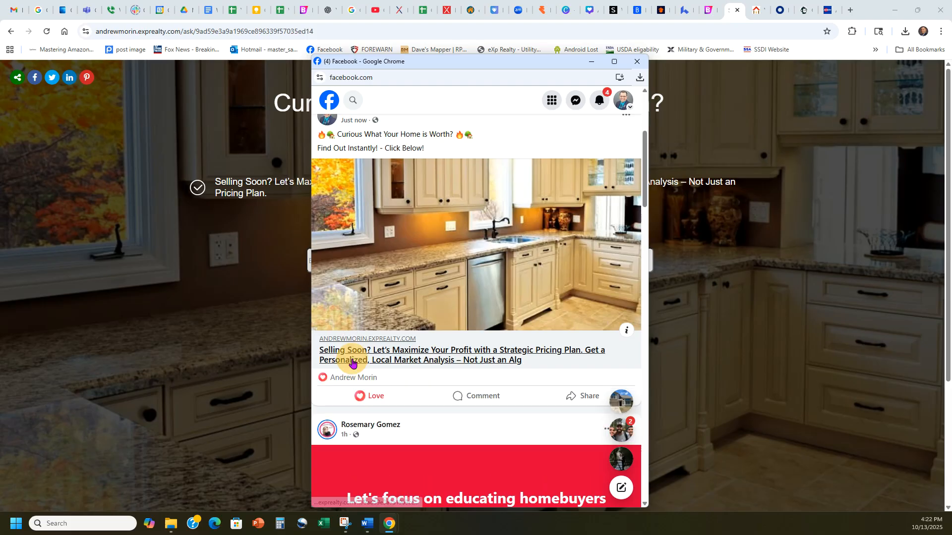
left_click(490, 395)
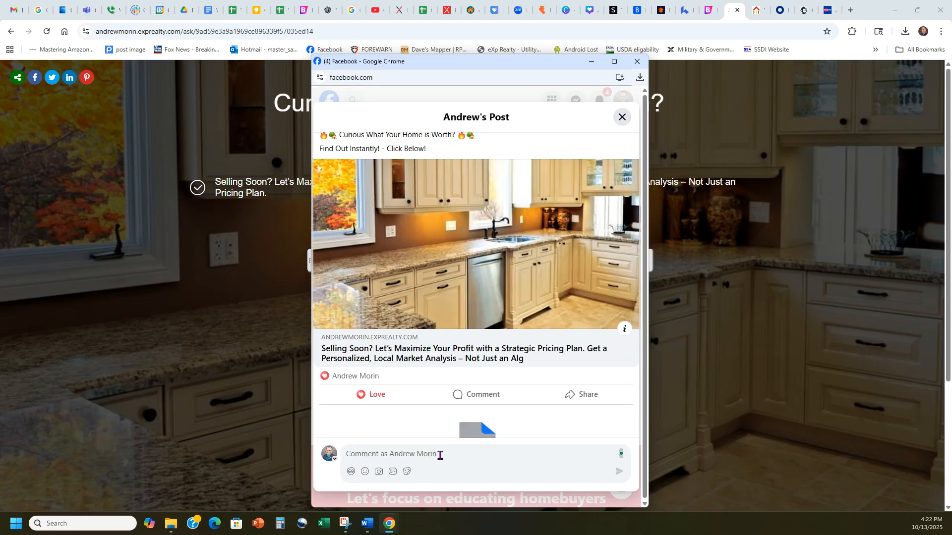
key("Return")
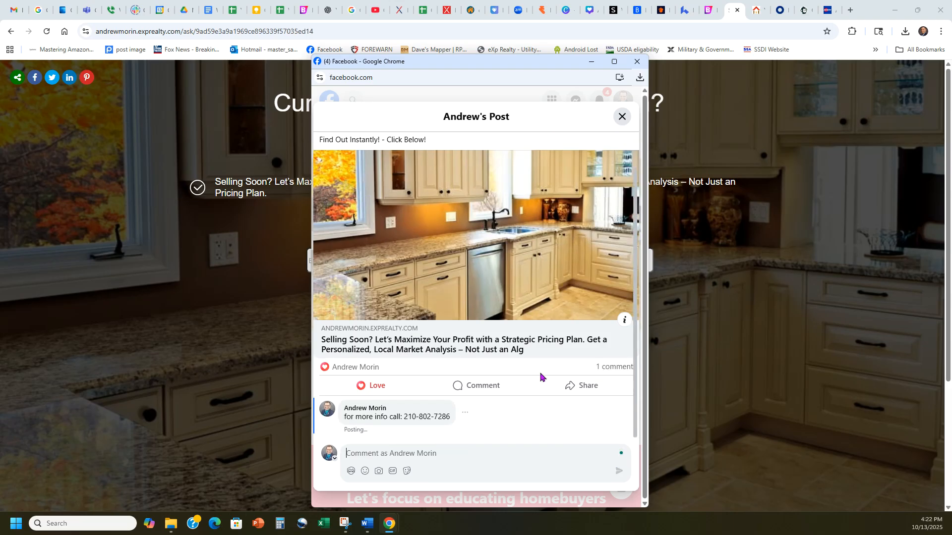
Share the post to the San Antonio Homes for Sale or Rent group, then close the post and the Facebook window
left_click(579, 387)
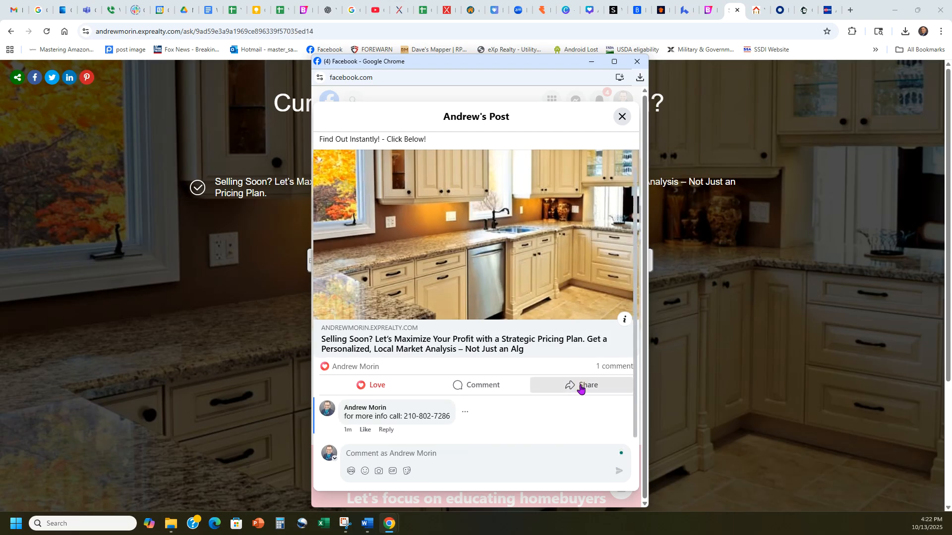
left_click(496, 399)
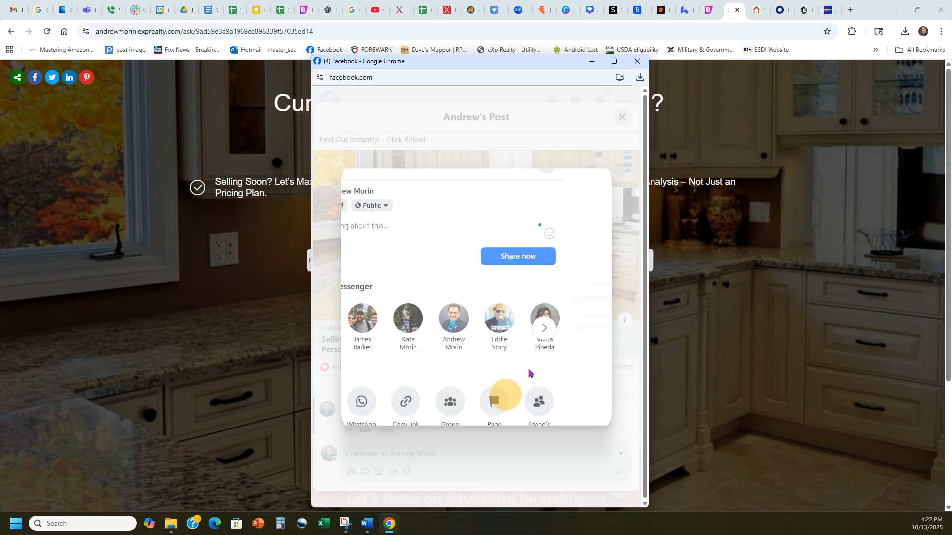
left_click(455, 226)
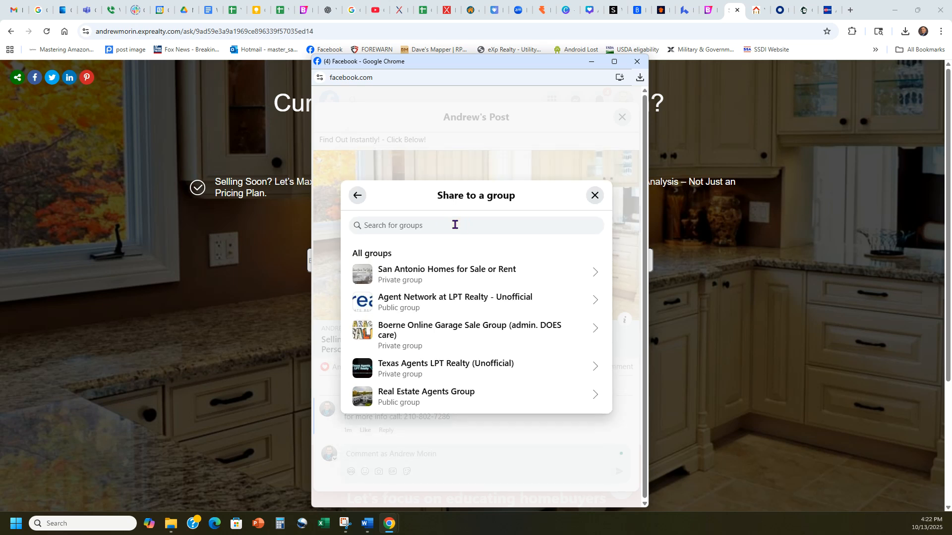
left_click(447, 272)
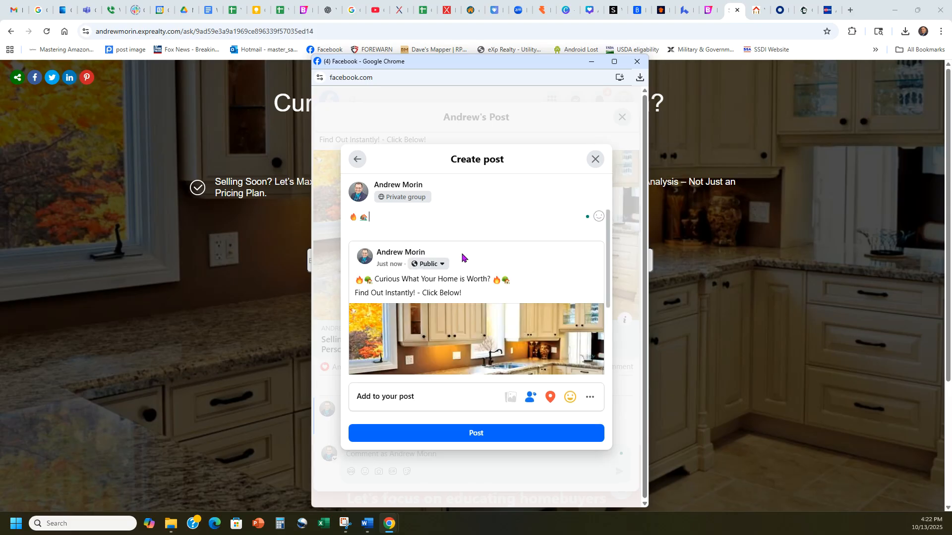
left_click(472, 433)
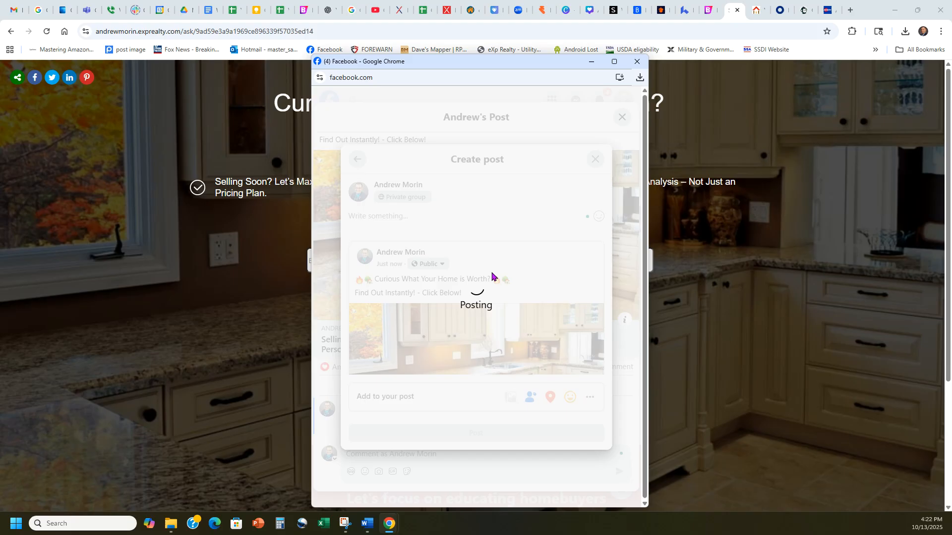
left_click(621, 116)
left_click(637, 61)
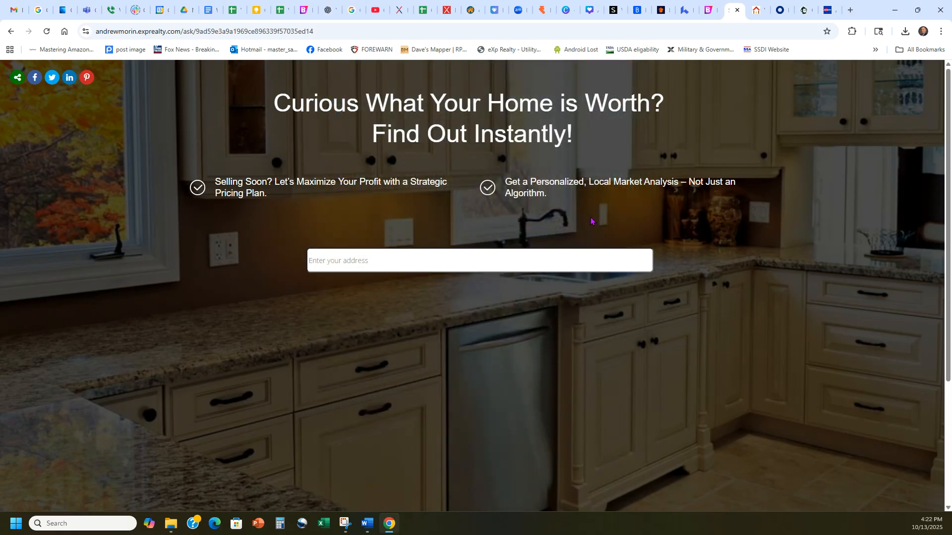